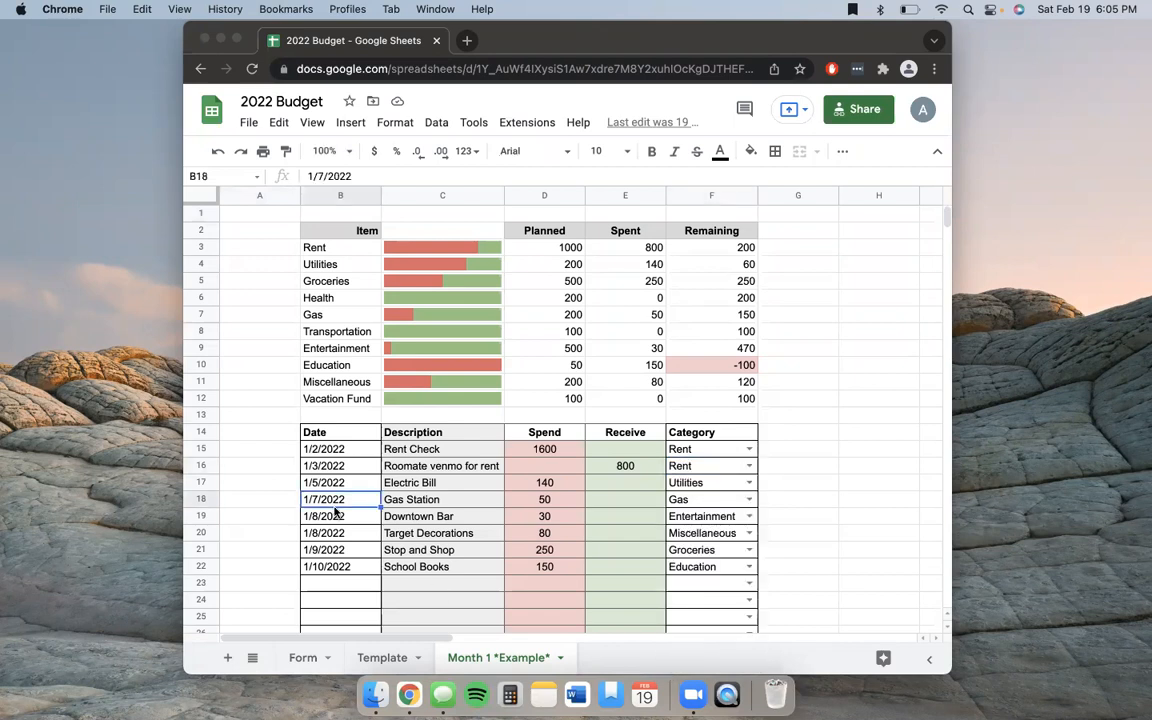
Examine the Rent bar and Groceries spent formulas on the Month 1 *Example* sheet, and view the Form sheet's expense categories.
double_click(334, 506)
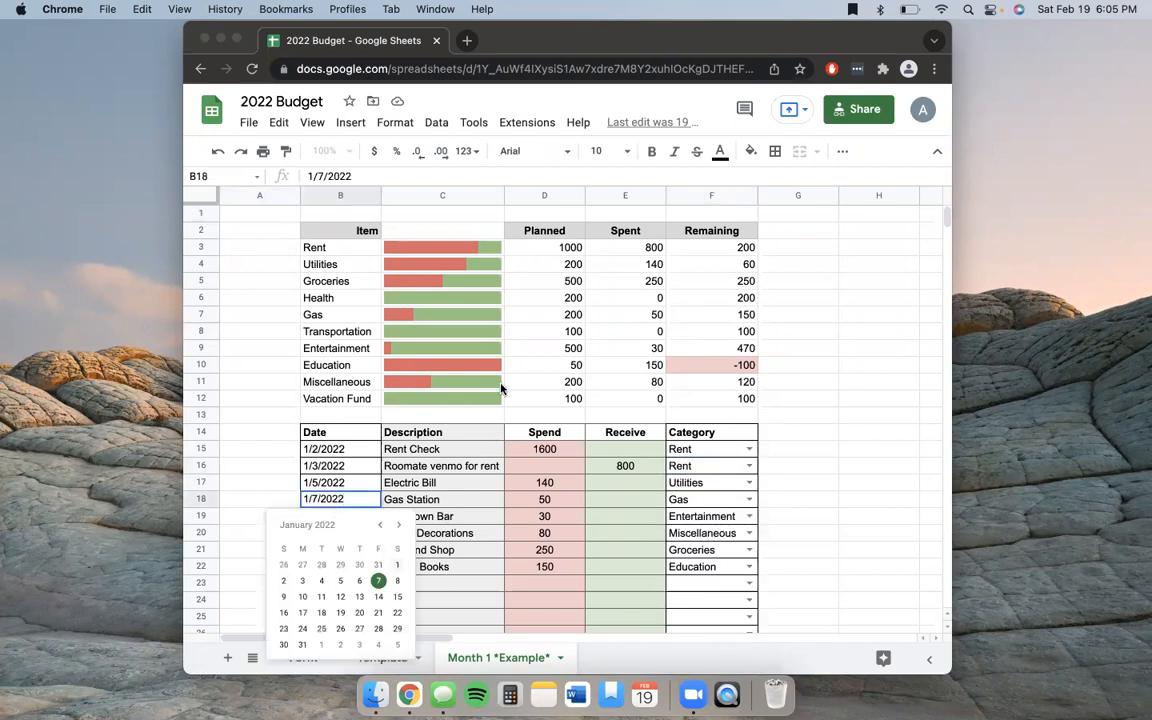
click(476, 249)
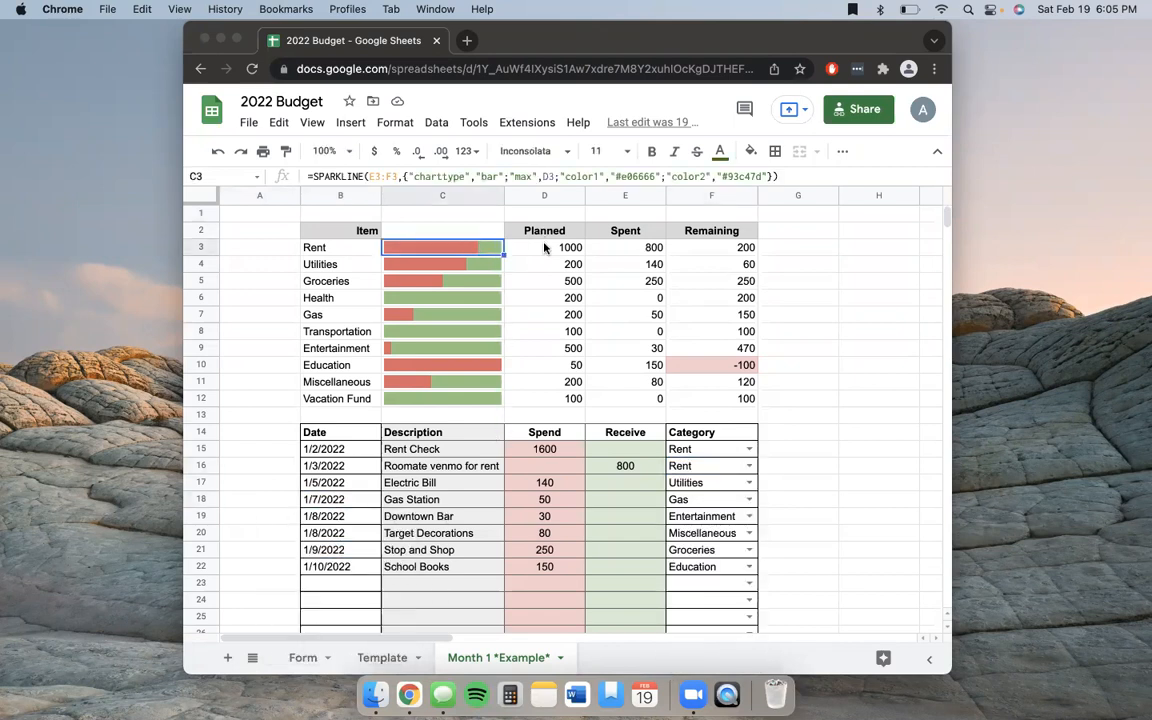
click(625, 281)
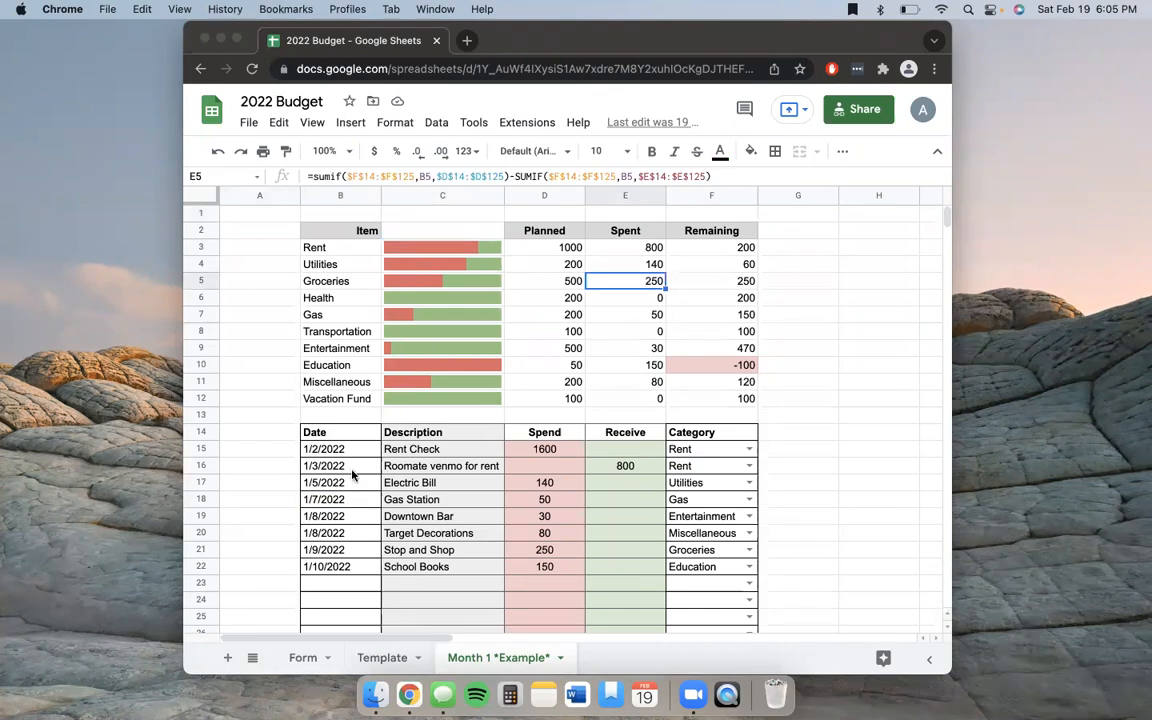
click(303, 658)
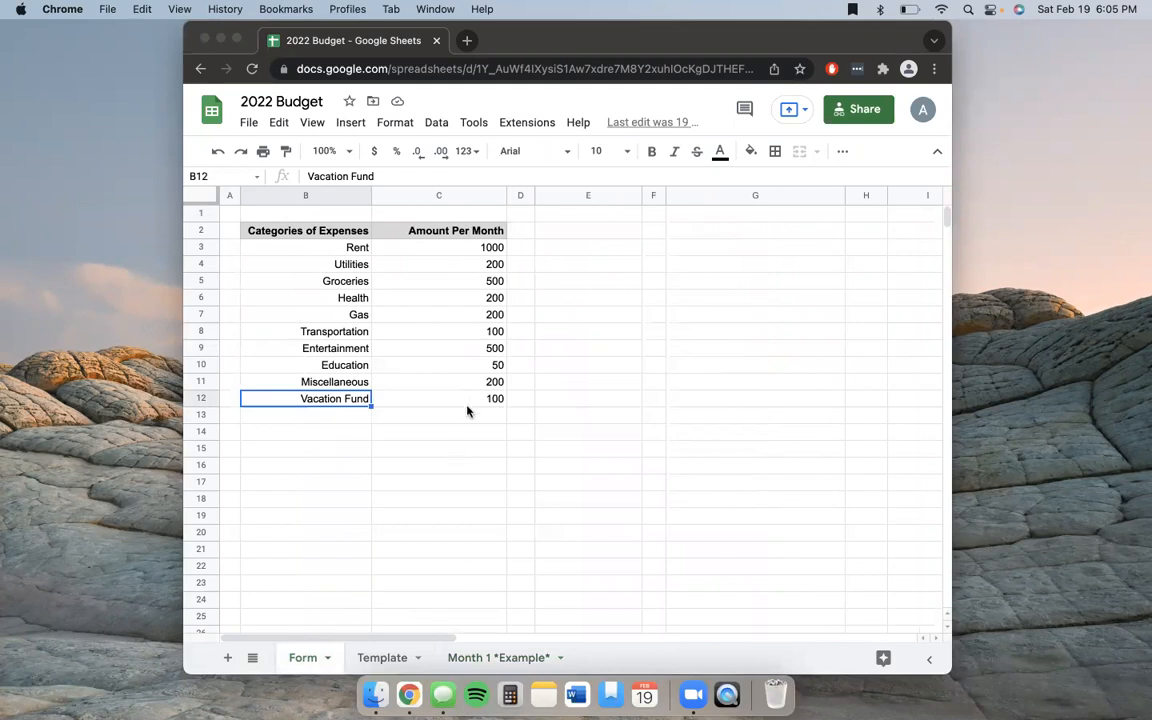
Copy the Form, Template and Month 1 *Example* sheets together to a new spreadsheet and open that spreadsheet.
click(498, 658)
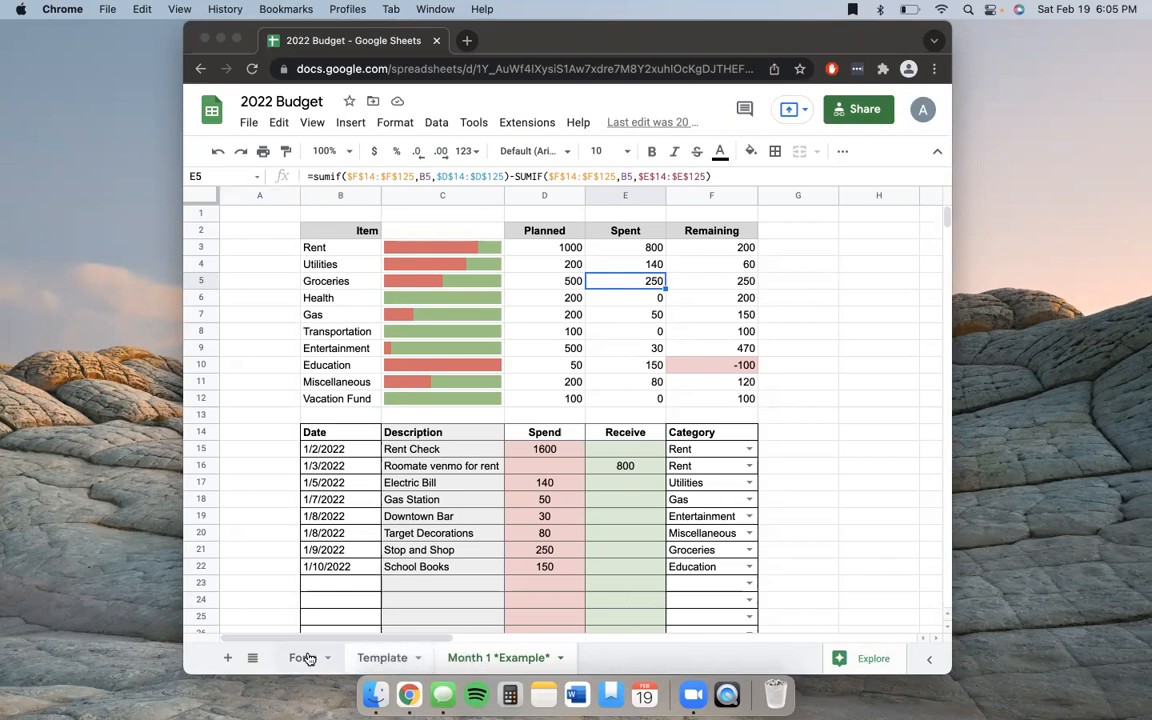
click(561, 660)
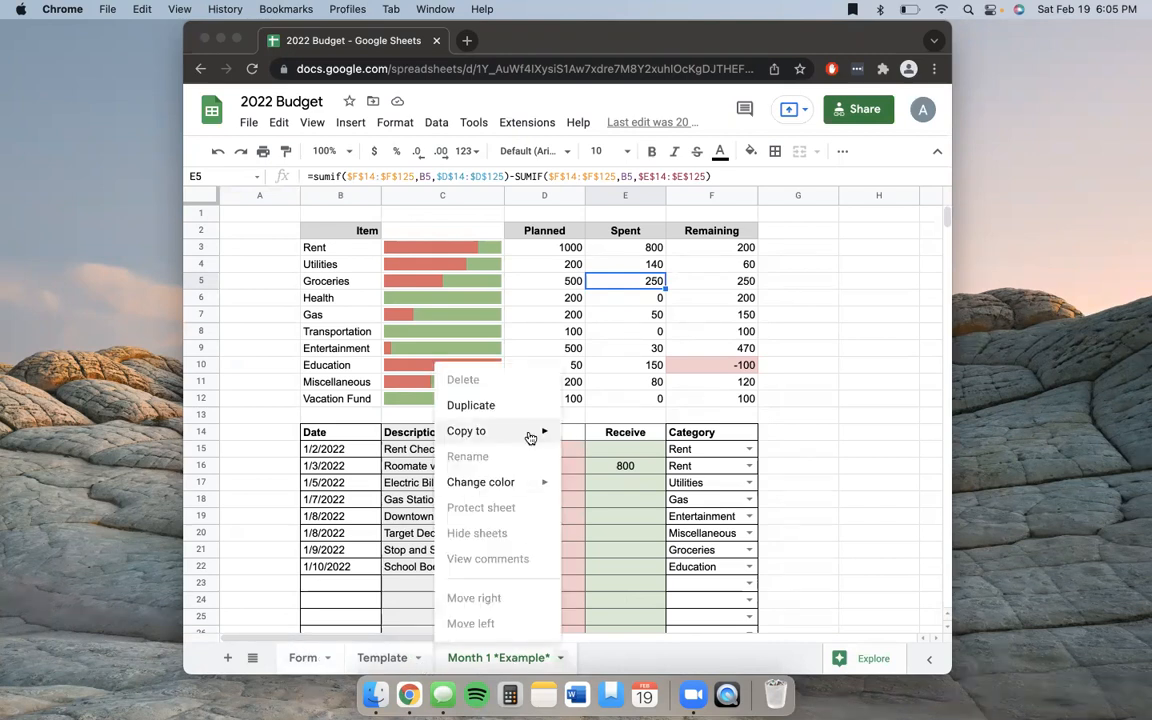
mouse_move(505, 431)
click(613, 439)
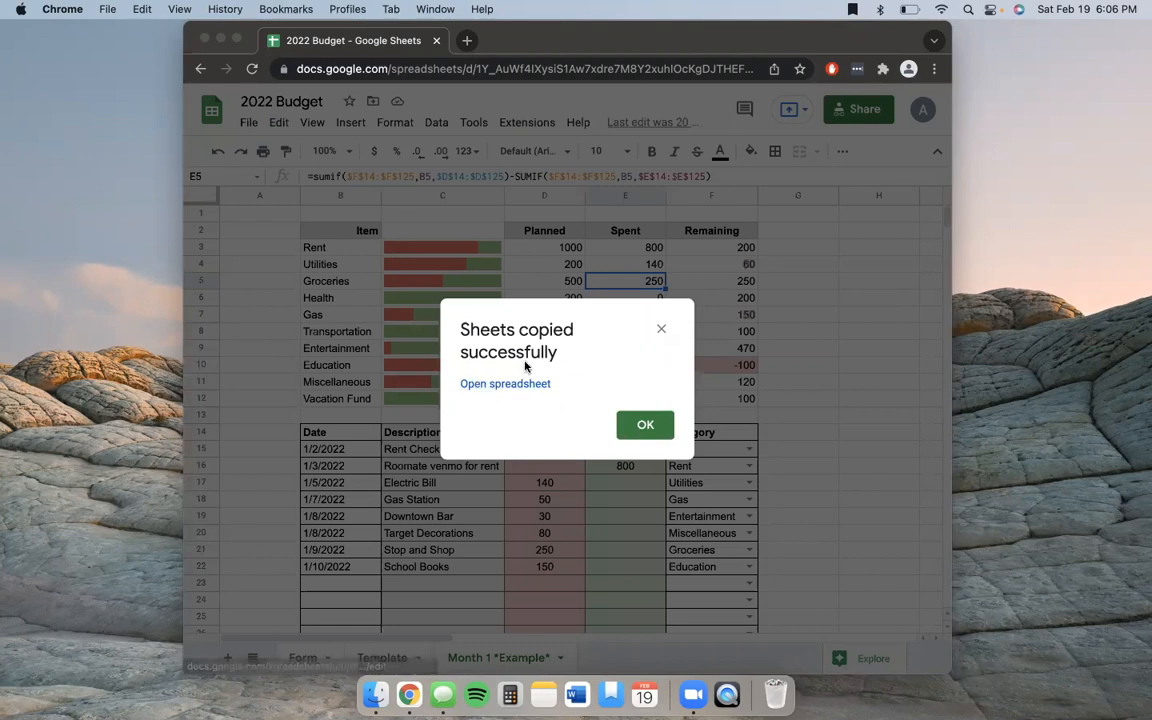
click(515, 387)
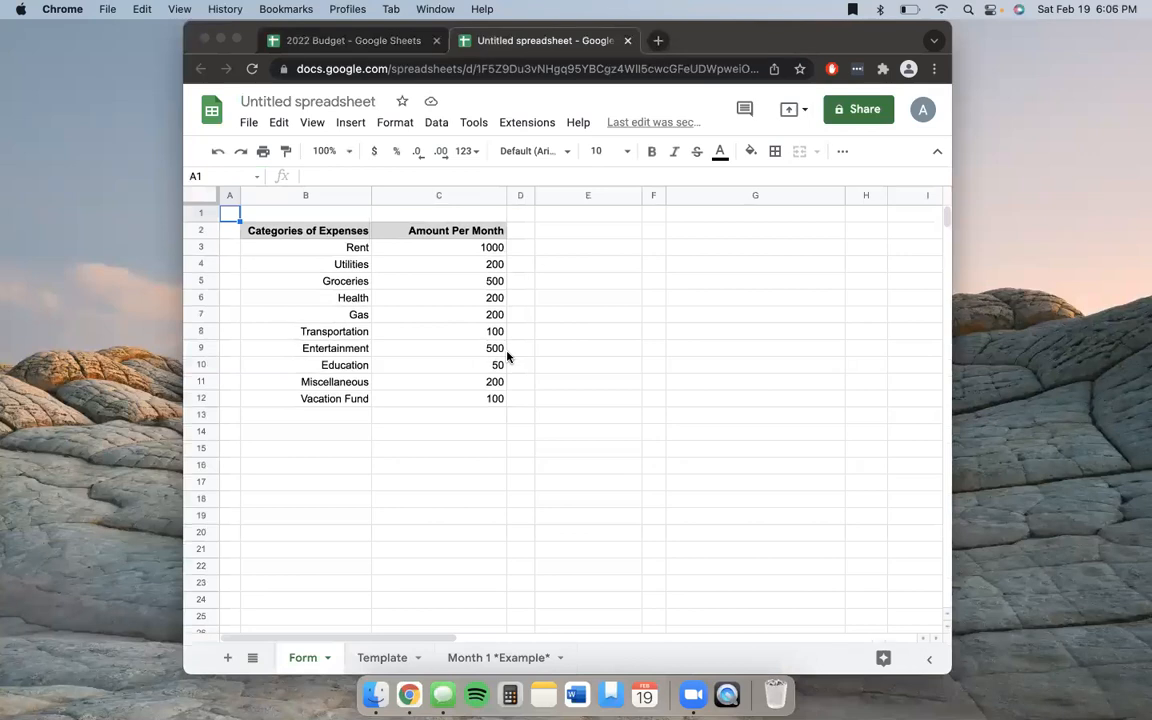
Examine the category options for the Rent Check entry on the Month 1 *Example* sheet and rows 3 to 17 of the Form sheet.
click(508, 659)
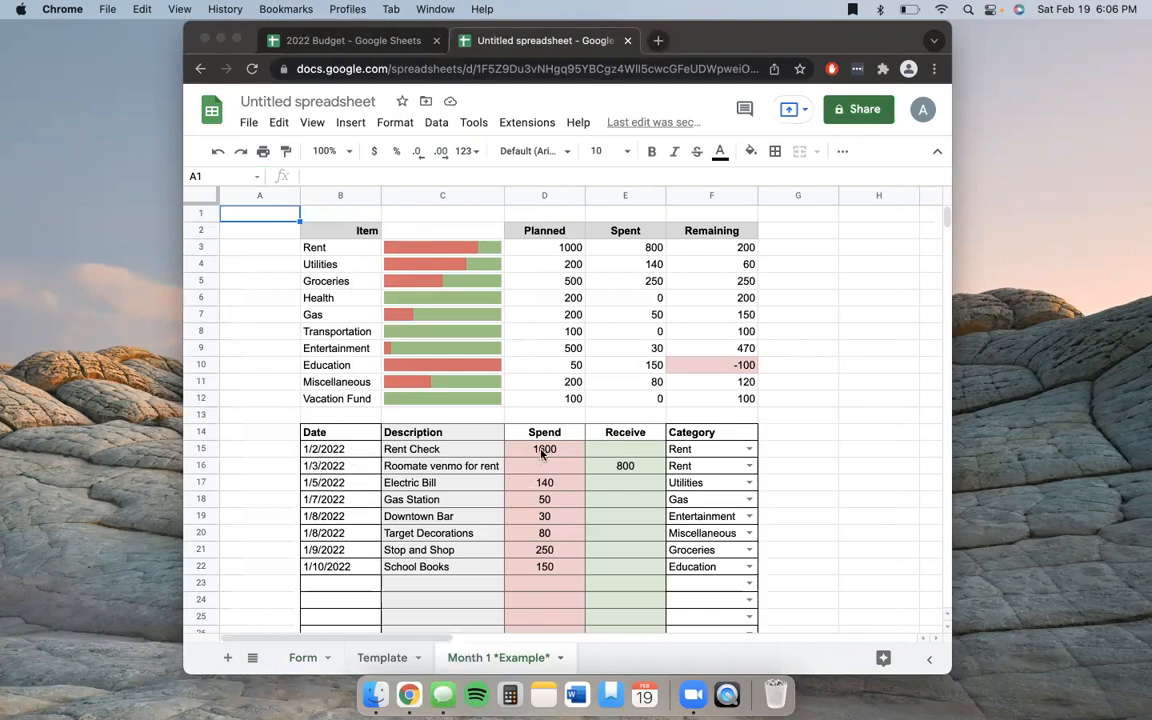
click(749, 449)
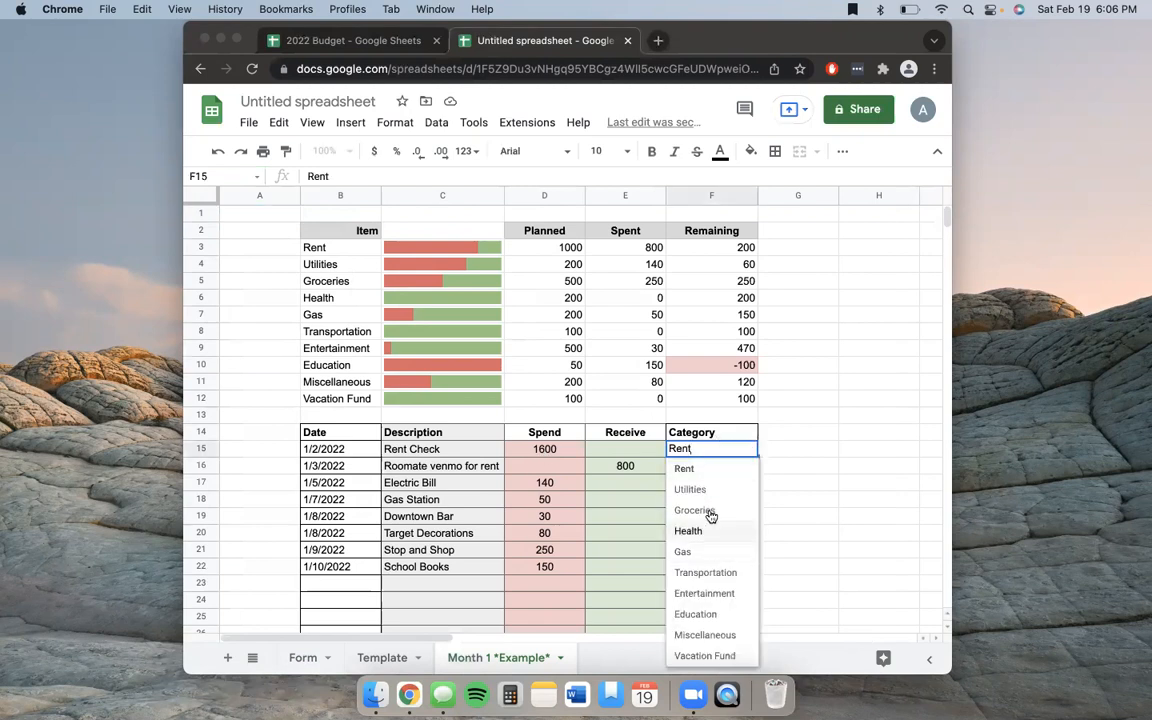
click(805, 499)
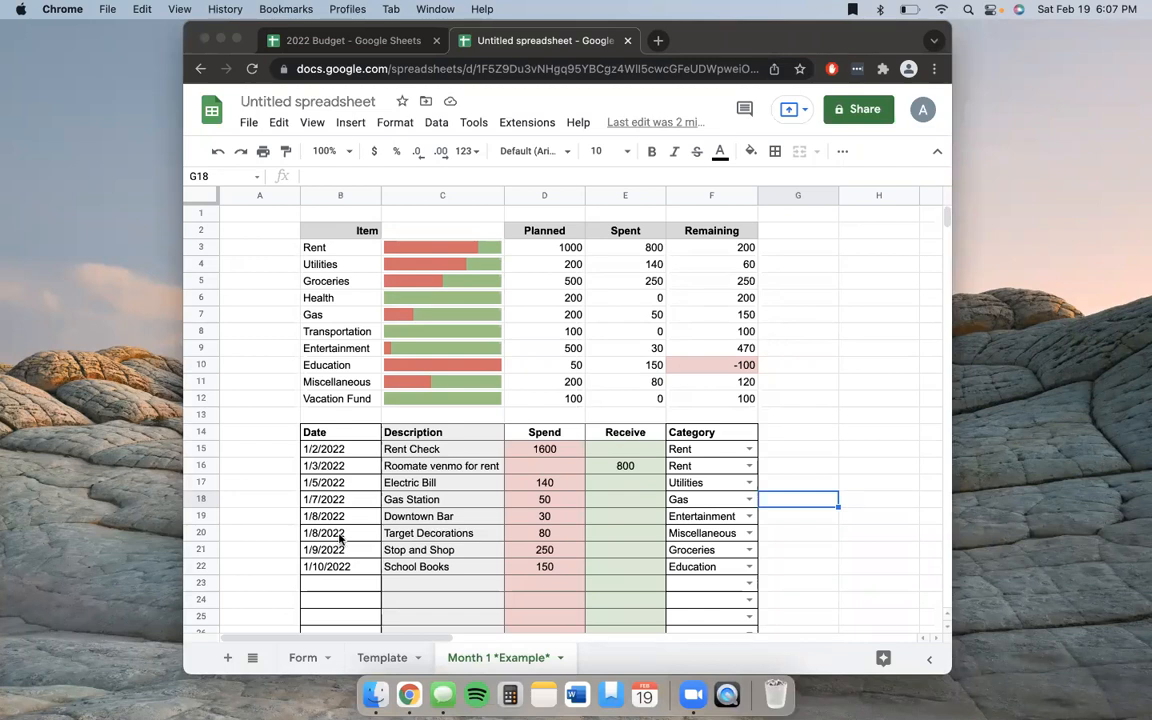
click(300, 658)
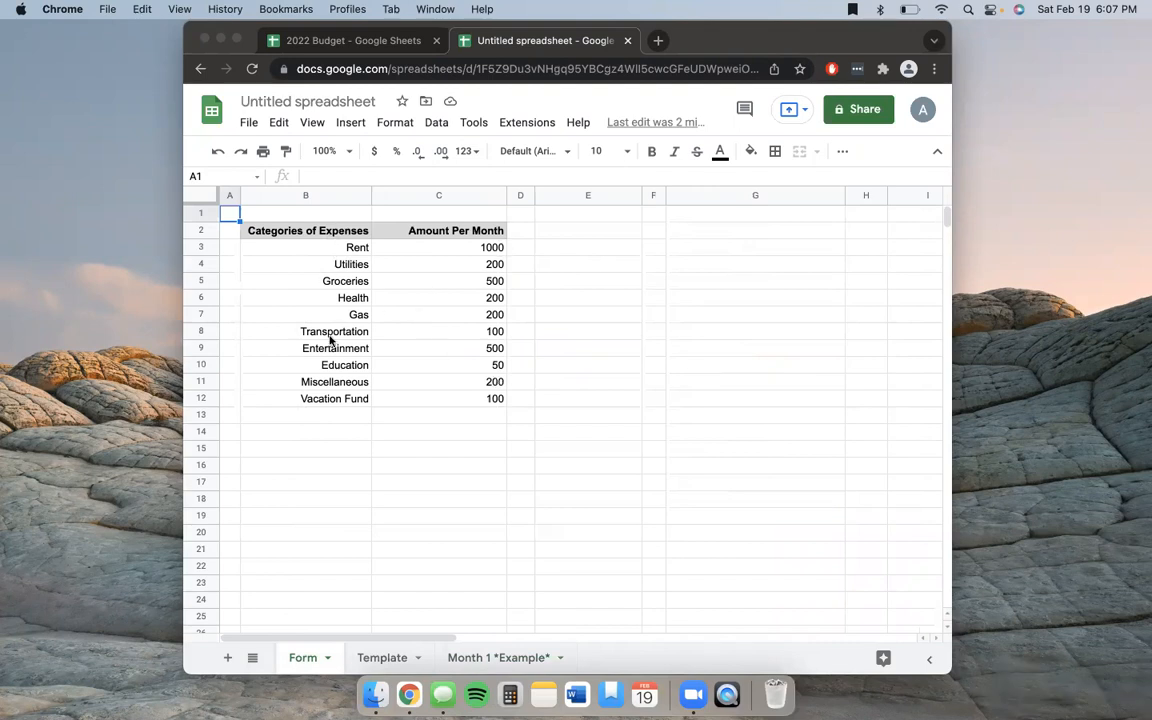
click(197, 247)
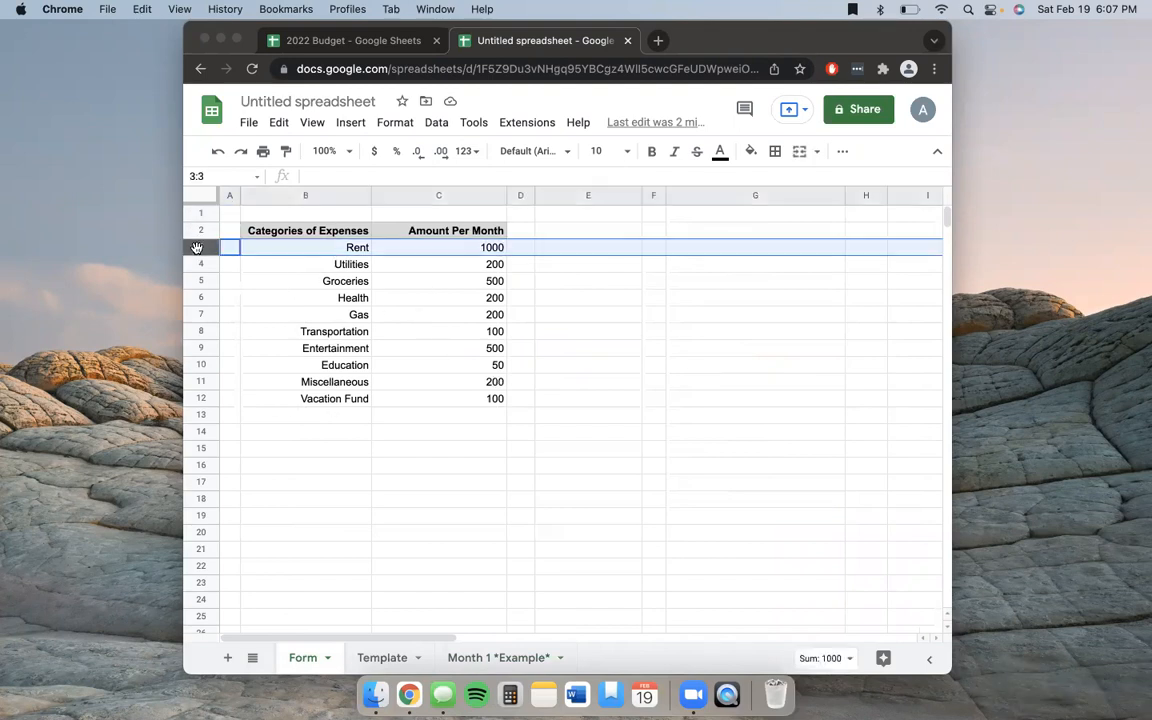
shift+click(197, 484)
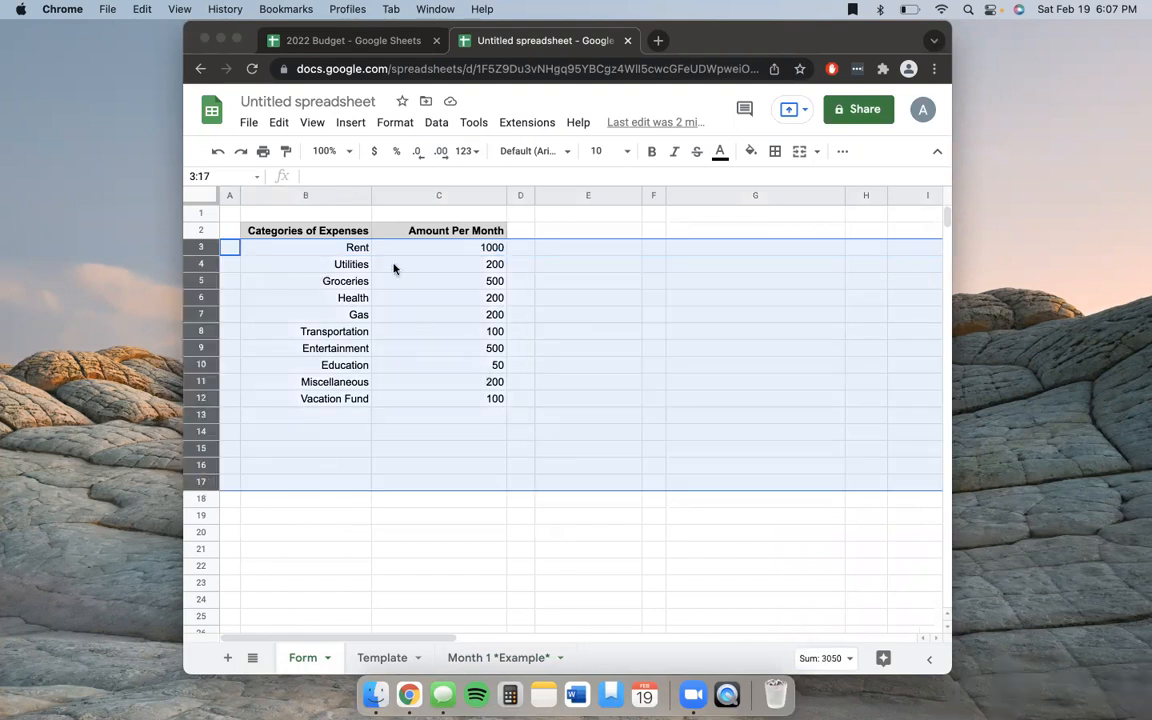
click(331, 483)
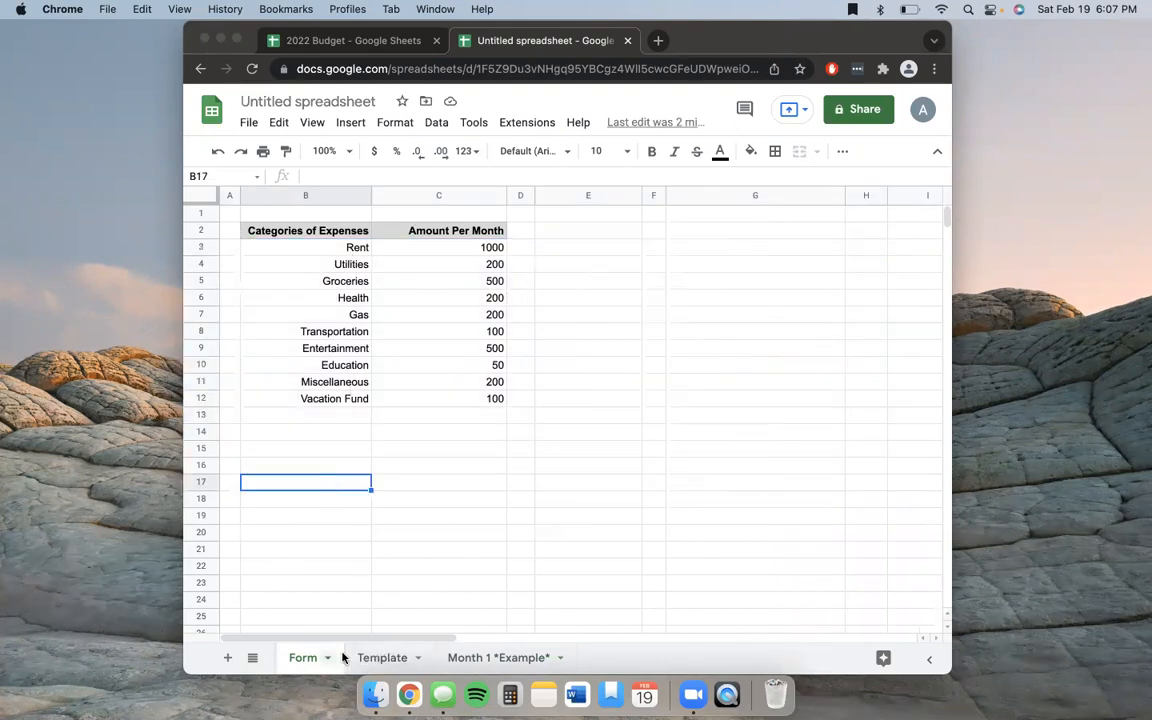
Duplicate the Template sheet and rename the copy March 2022.
click(384, 658)
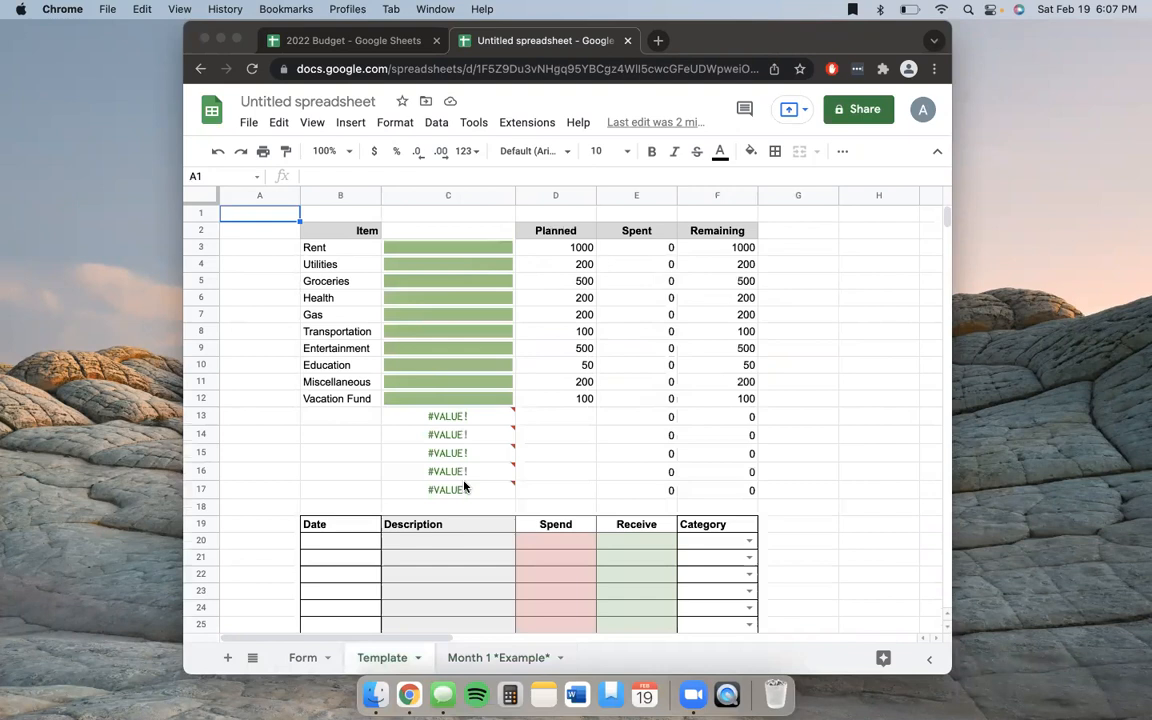
click(482, 397)
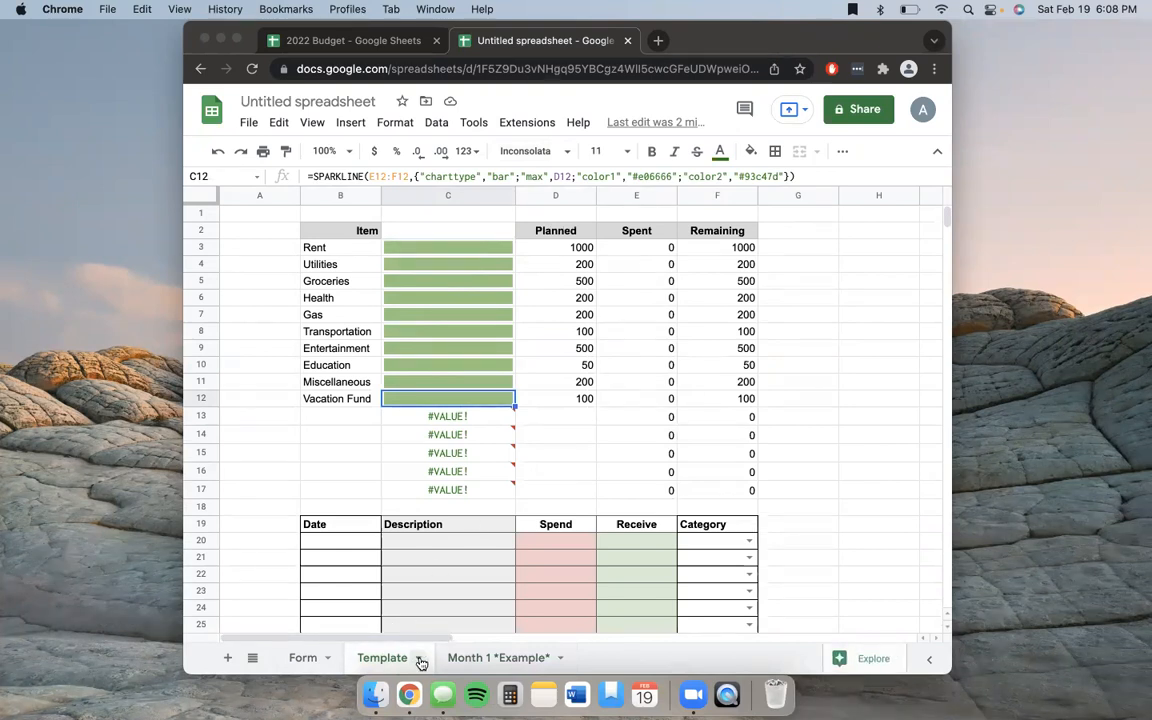
click(421, 660)
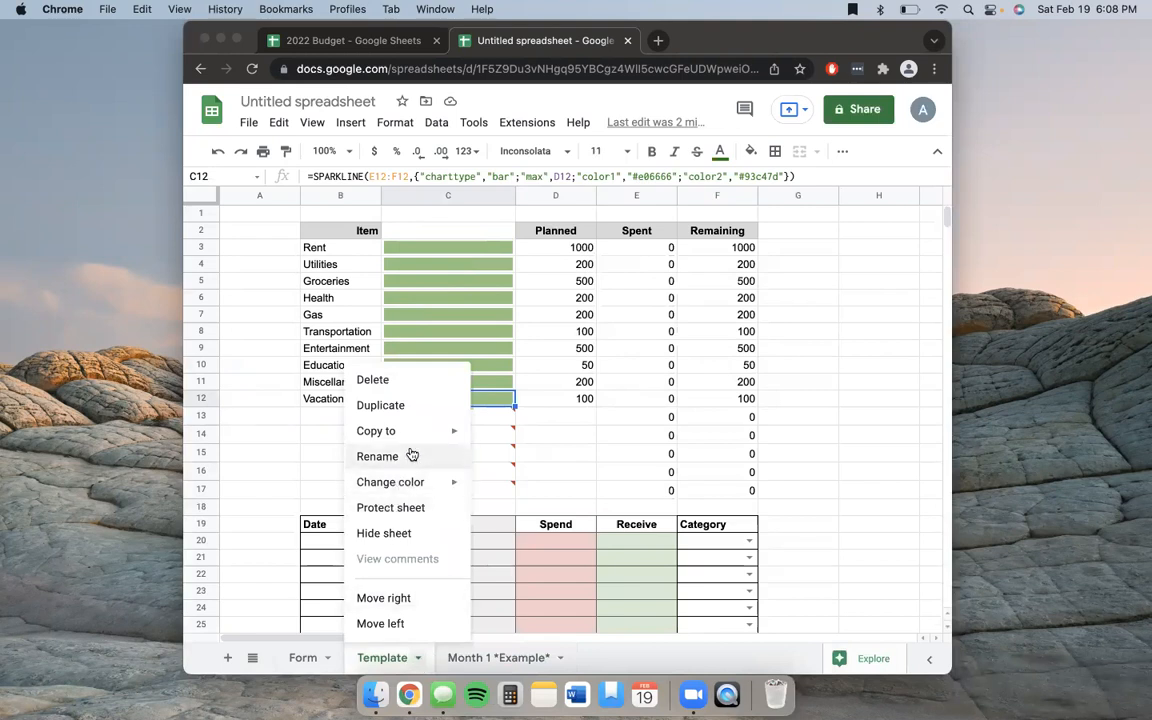
click(419, 405)
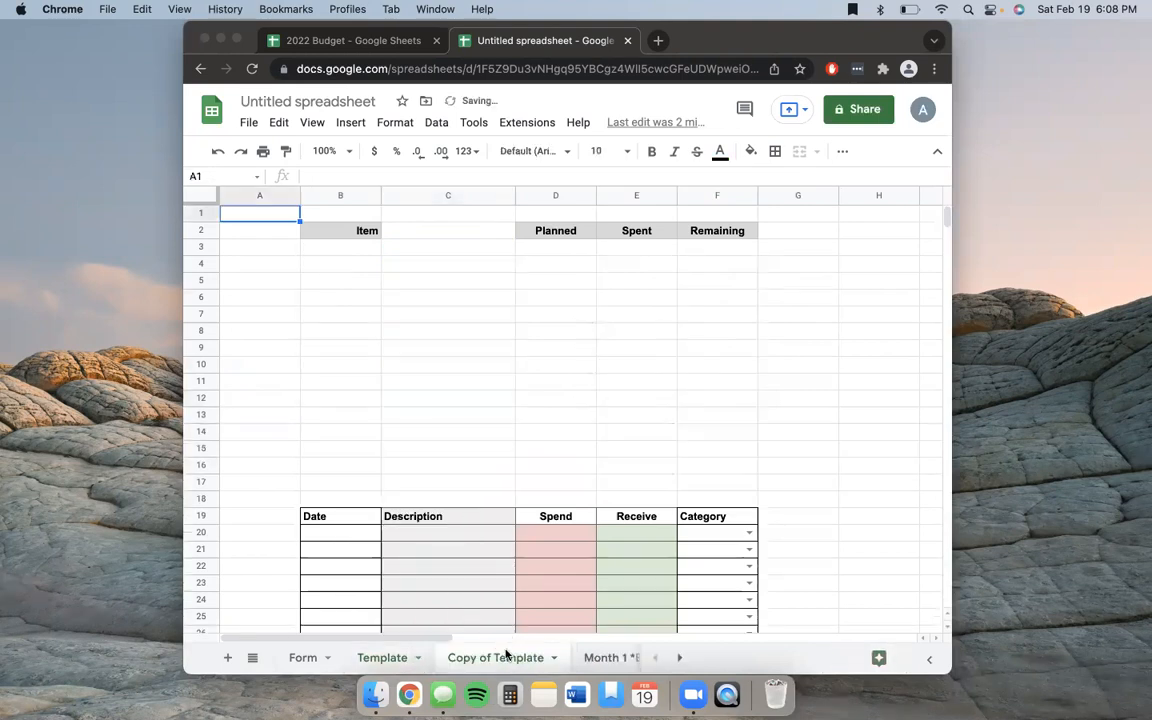
click(553, 660)
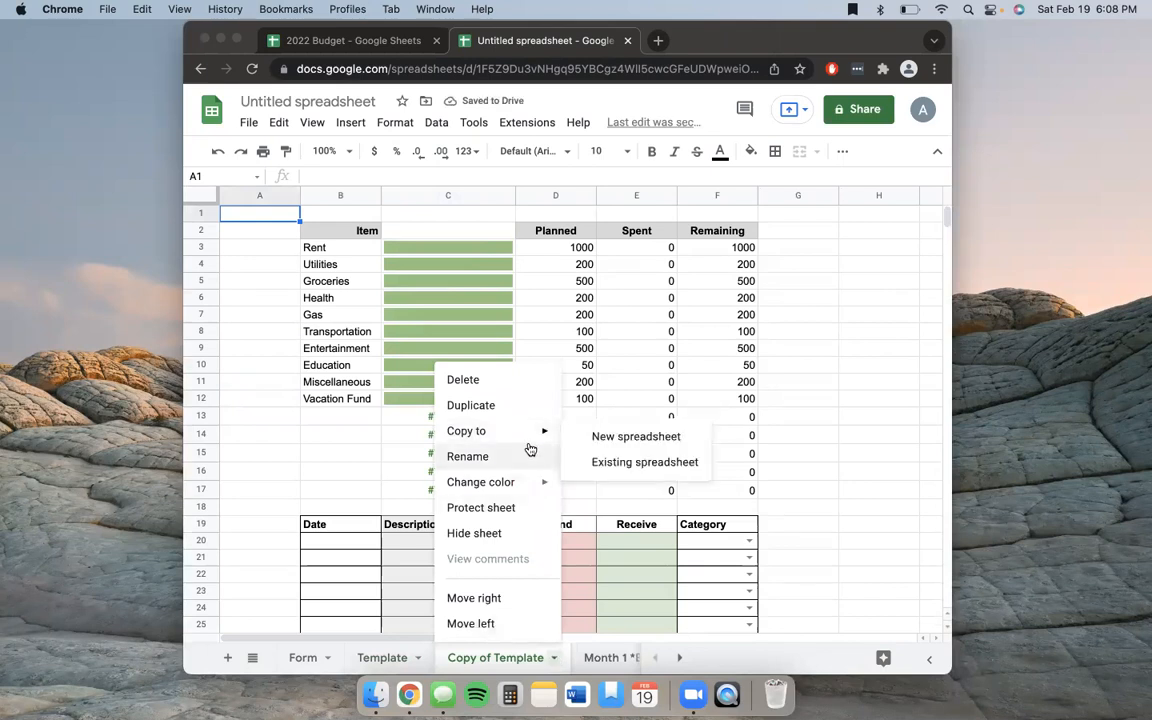
click(527, 456)
text(M)
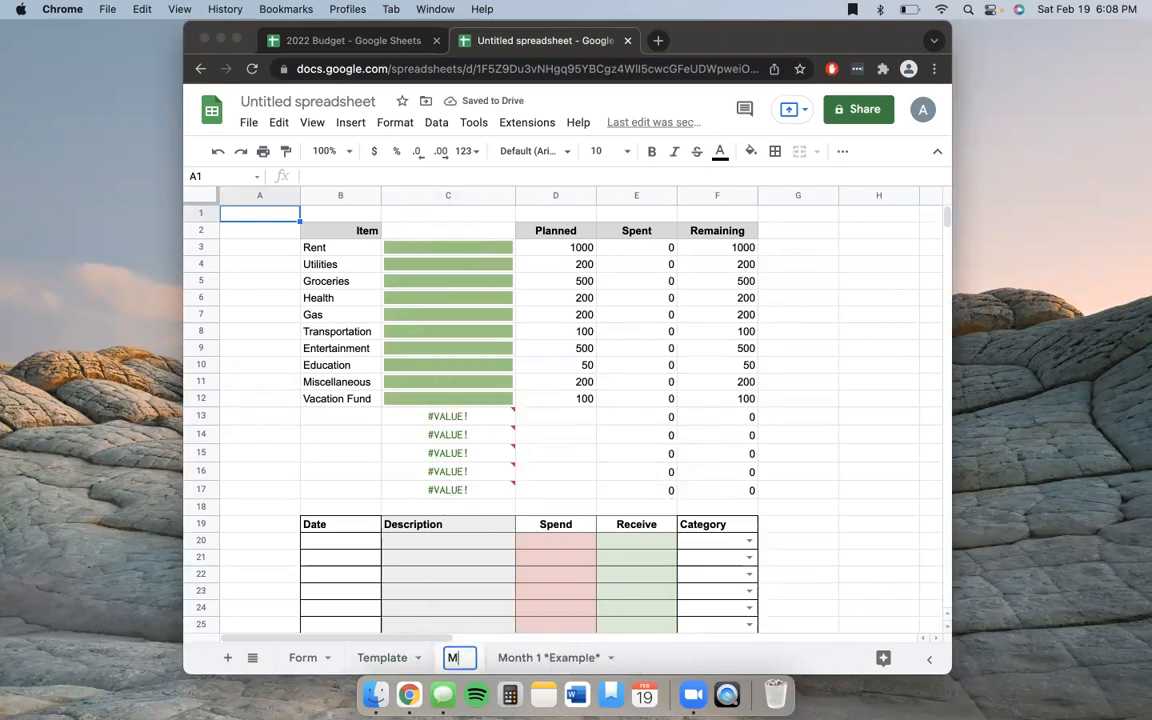
text(arch 2022)
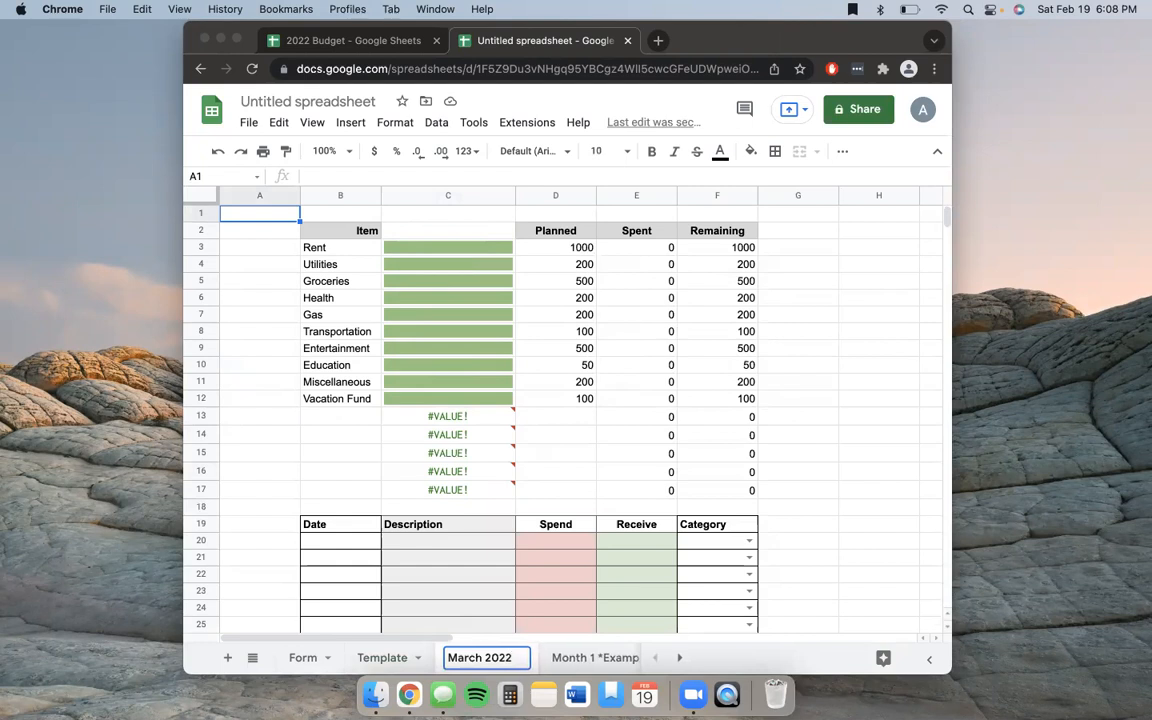
key(Return)
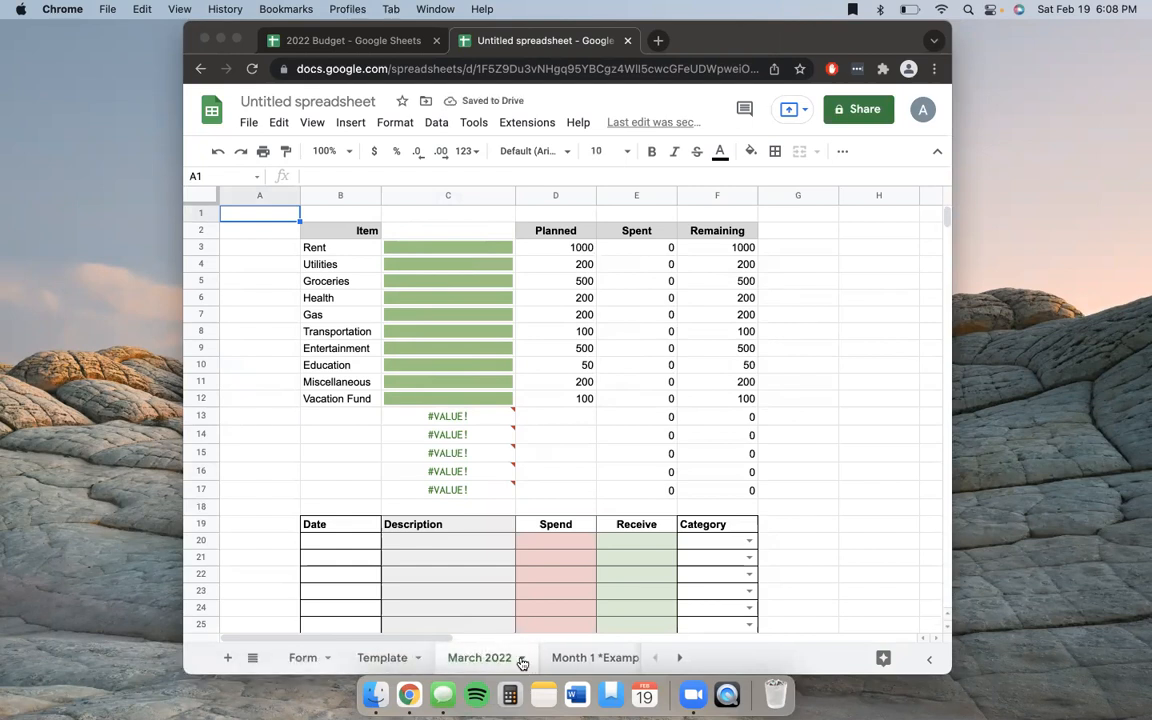
Delete the unused category rows 13 to 17 from the March 2022 sheet.
click(199, 415)
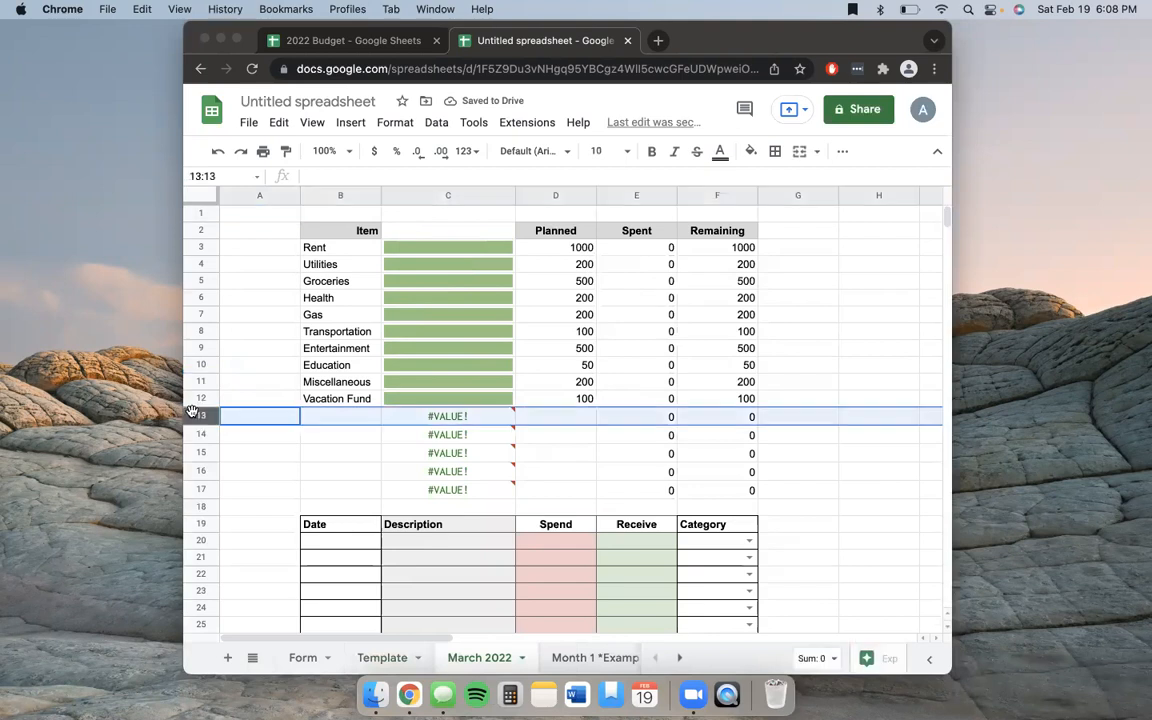
shift+click(197, 490)
right_click(197, 490)
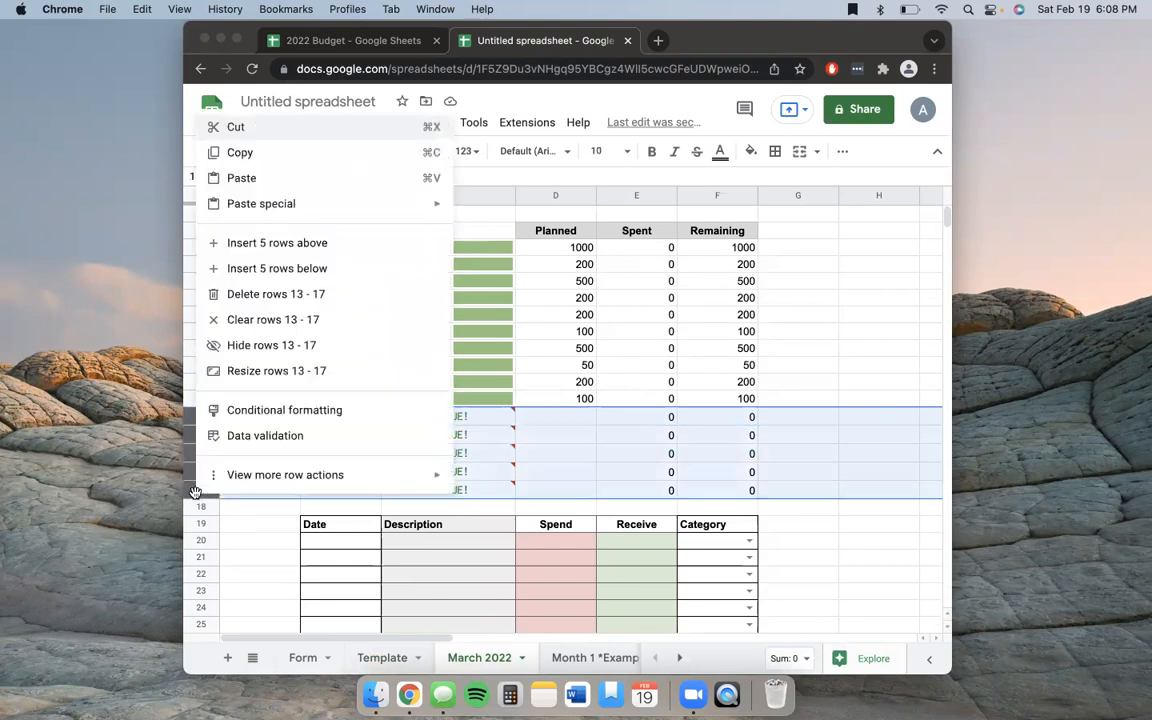
click(267, 293)
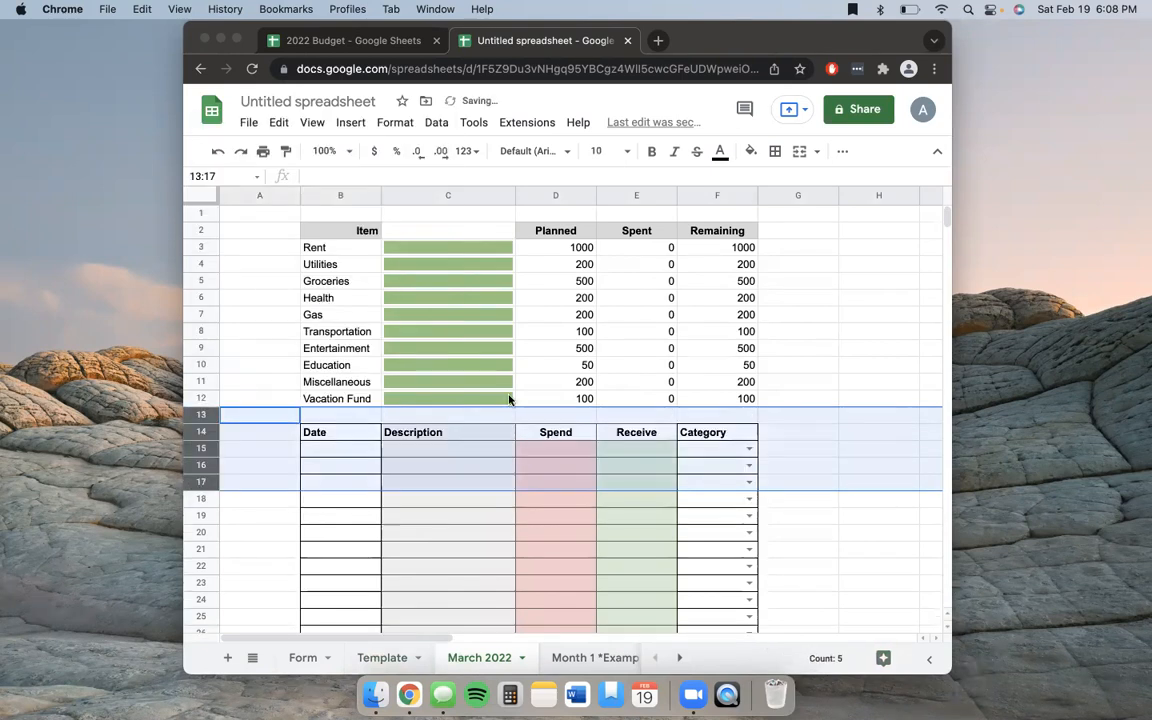
click(779, 416)
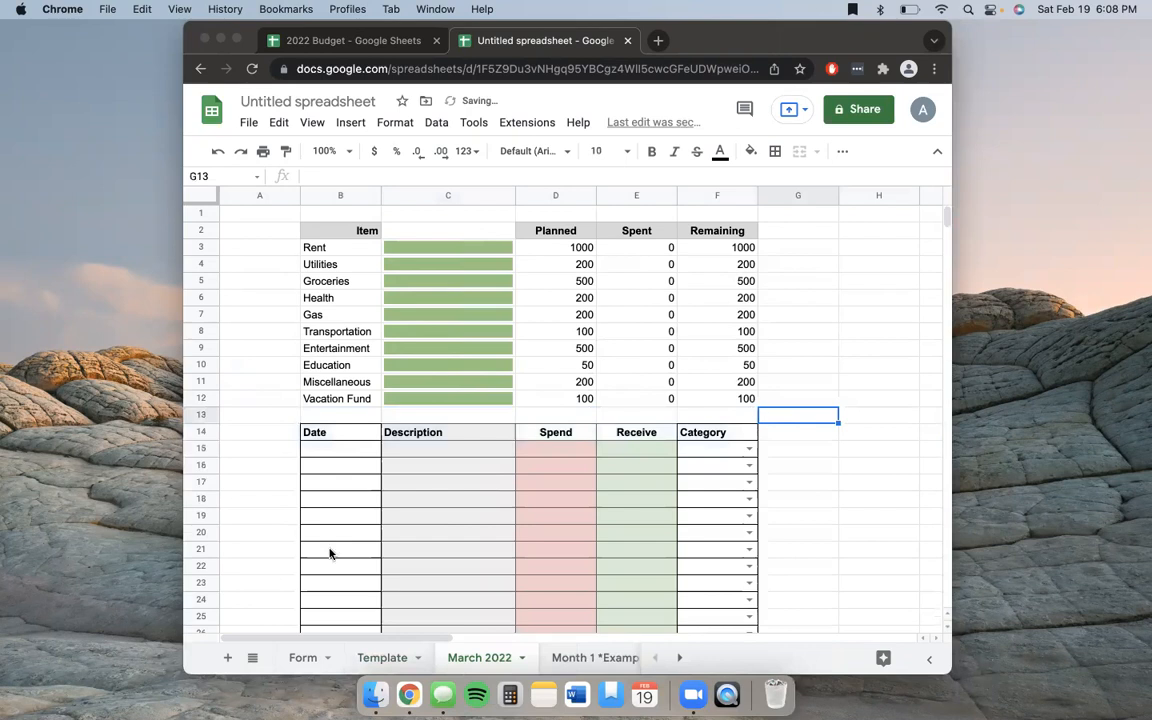
Clear the categories and amounts from Transportation through Vacation Fund (B8:C12) on the Form sheet.
click(304, 652)
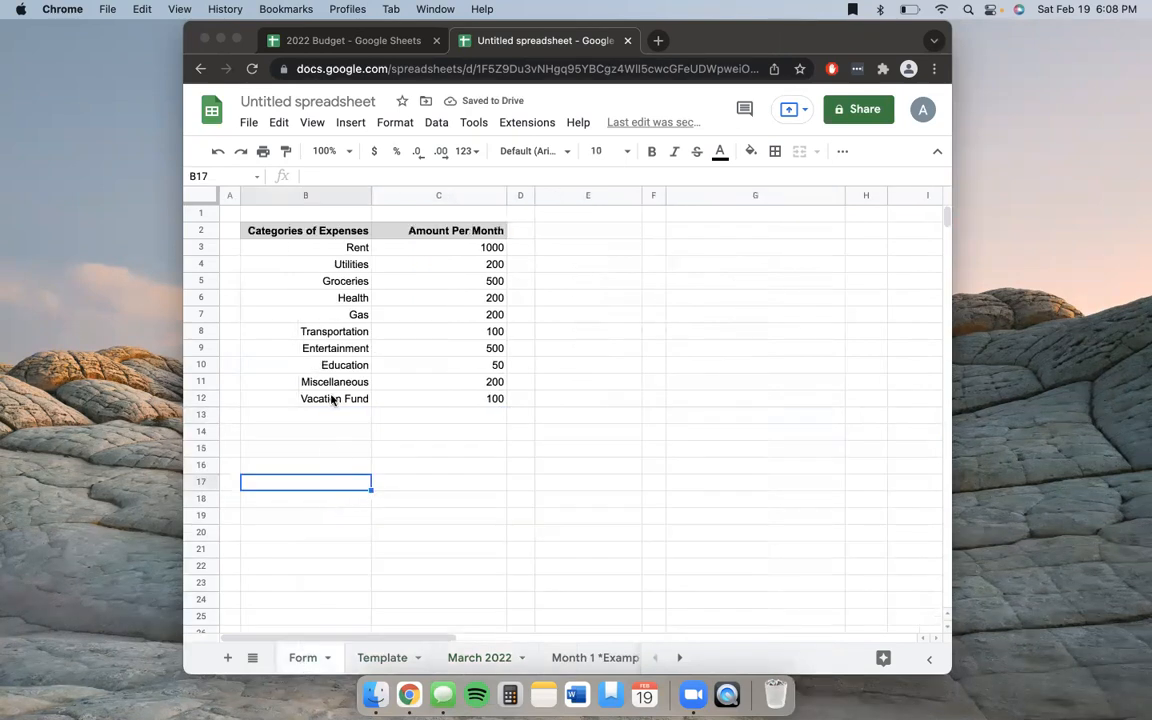
click(341, 337)
shift+click(484, 398)
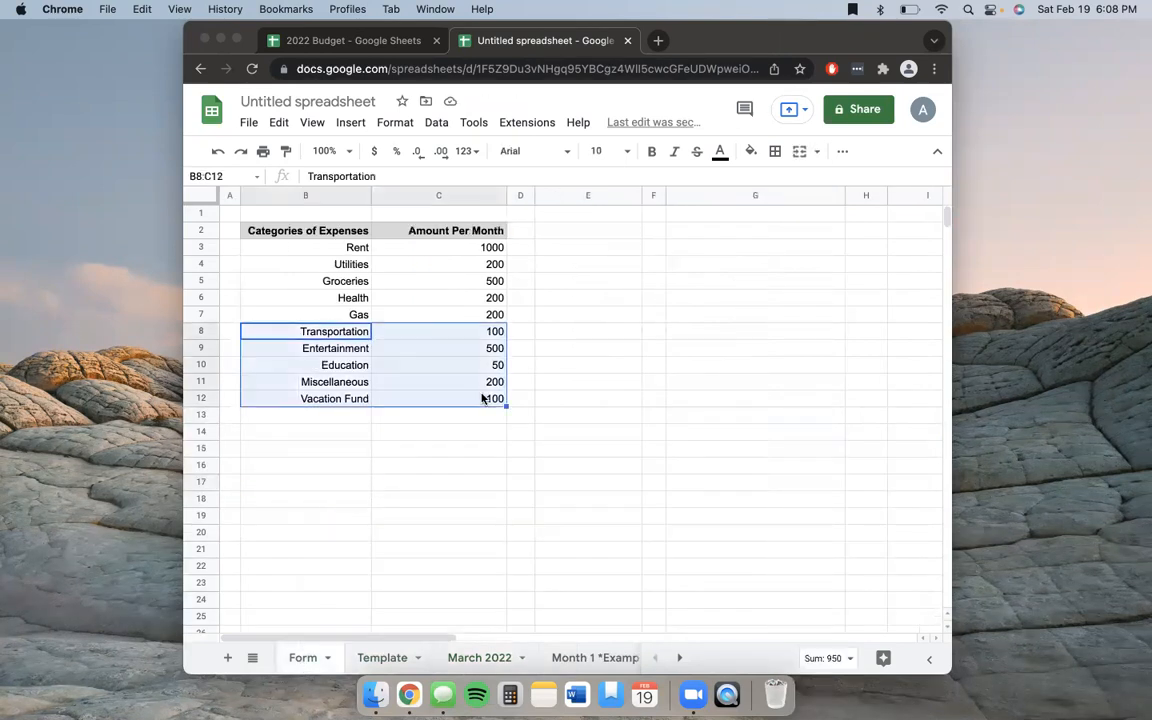
key(Delete)
Add the expense category Chipolte in B8 below Gas, with a monthly amount of 100.
click(357, 337)
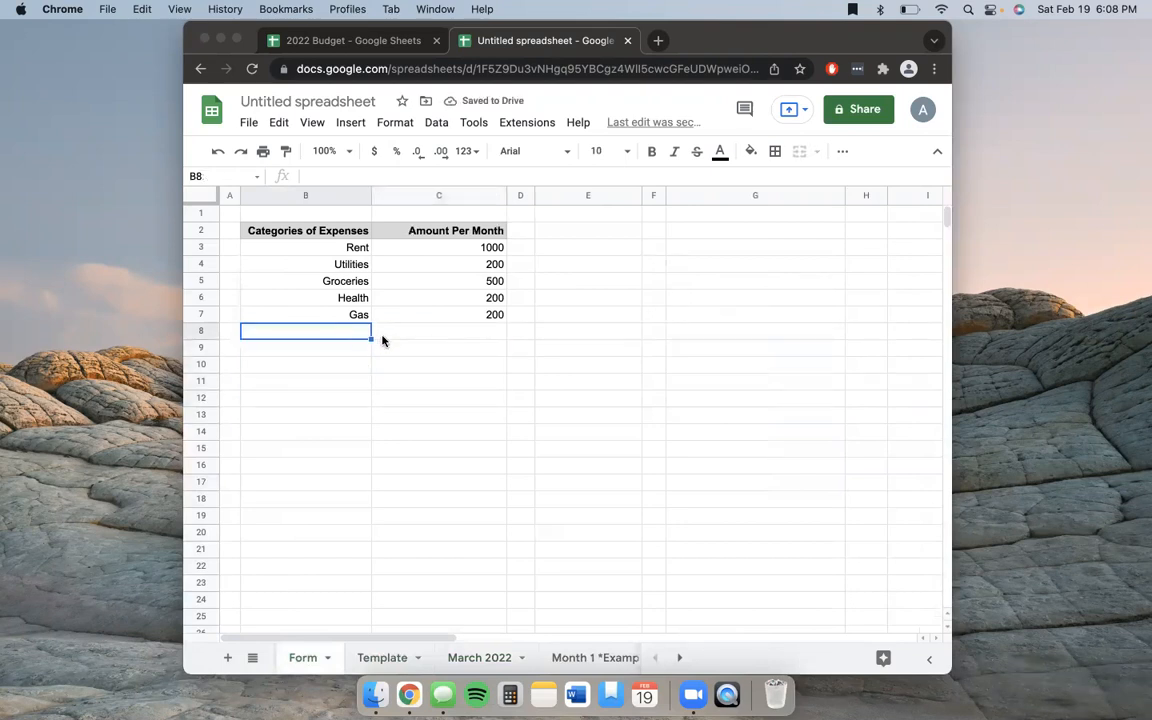
text(Chipolte)
key(Return)
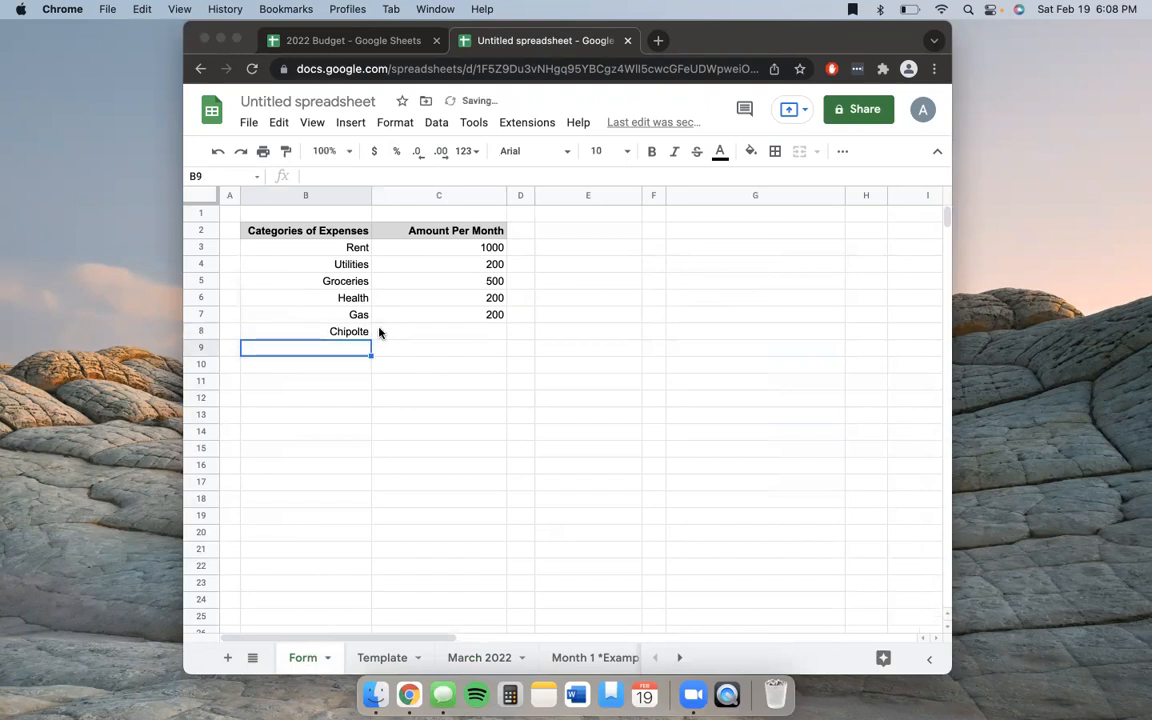
click(435, 335)
text(100)
key(Up)
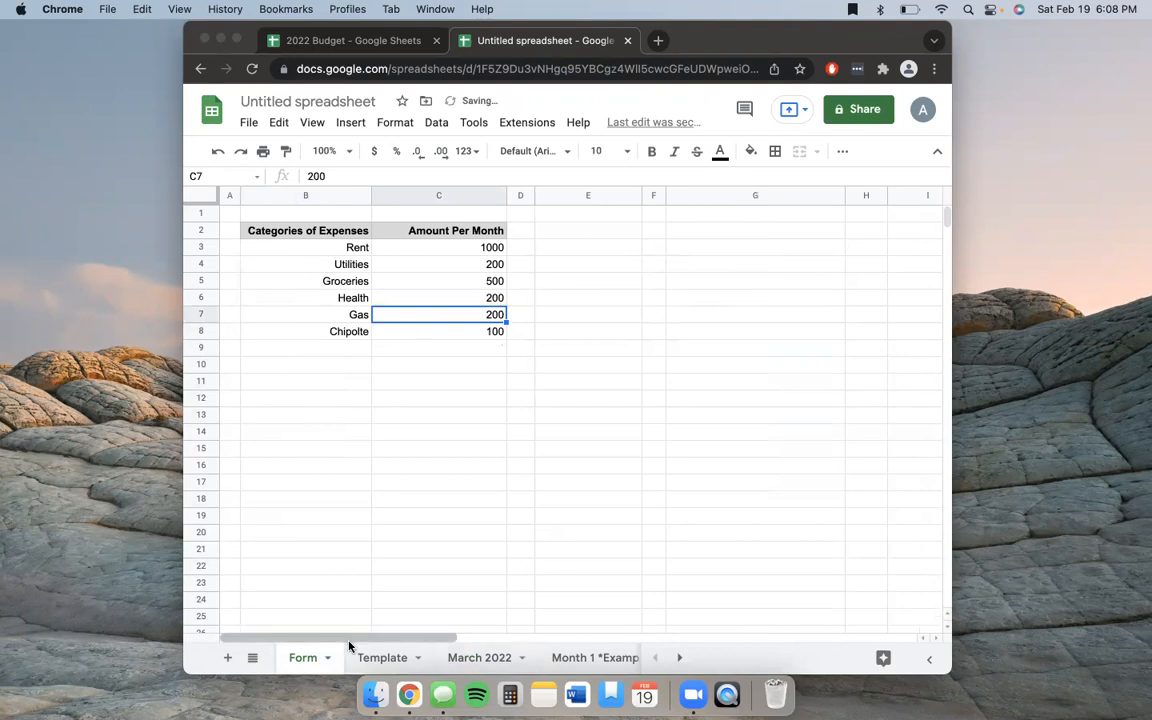
Check the Template sheet's Chipolte item and the category options for its first transaction row.
click(386, 658)
click(330, 334)
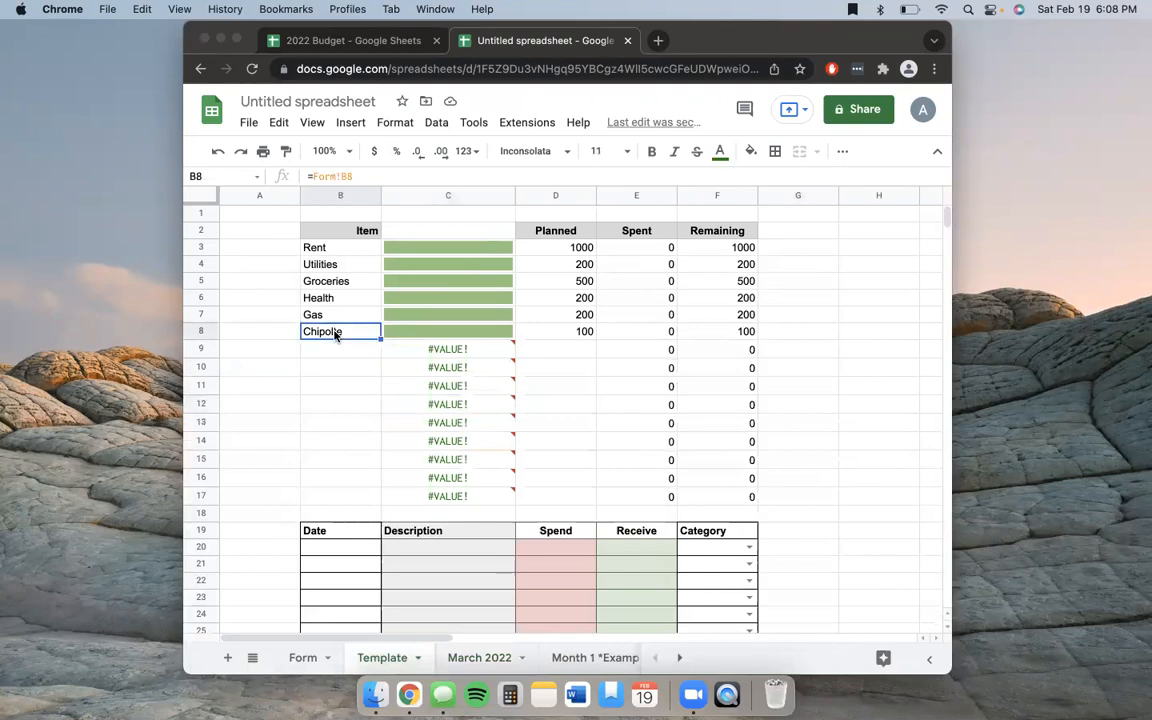
click(749, 546)
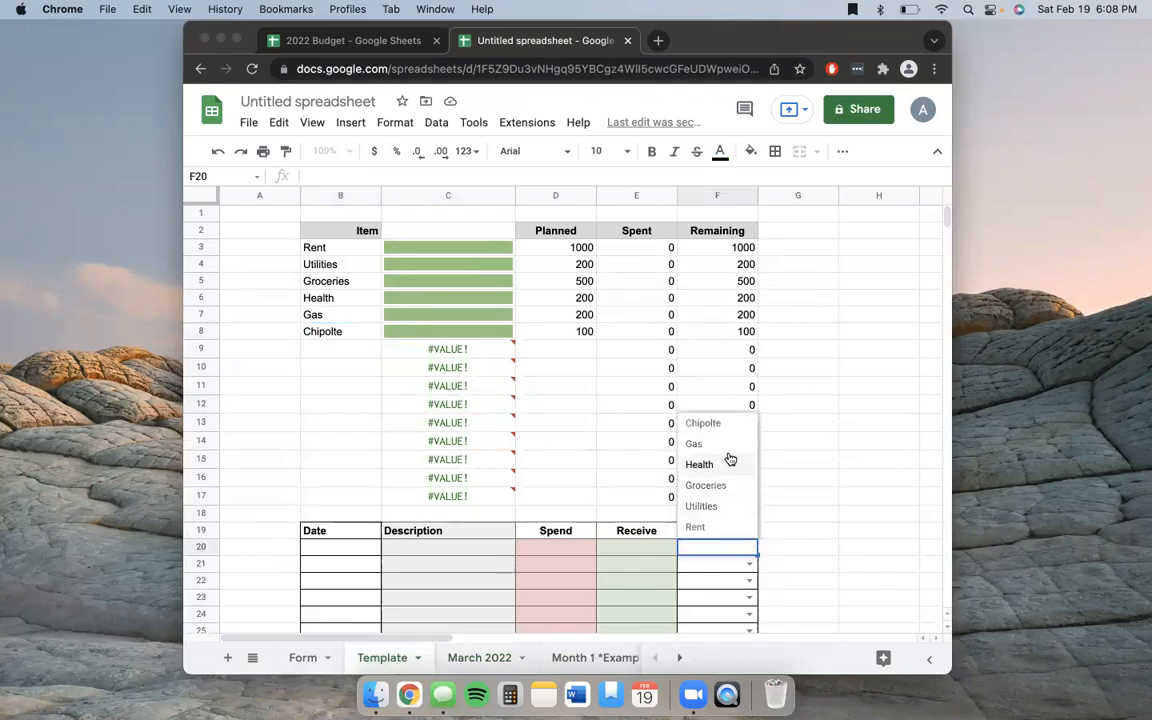
click(878, 501)
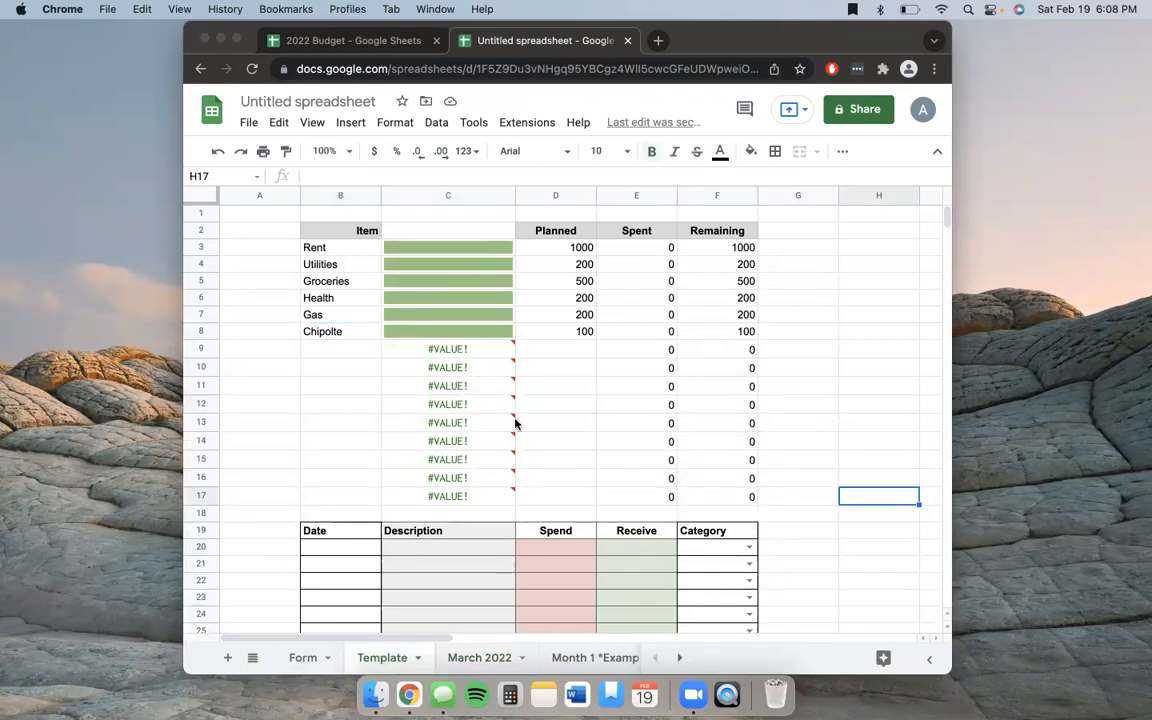
Delete the unused category rows 9 to 12 below Chipolte from the March 2022 sheet.
click(485, 660)
click(397, 666)
click(452, 657)
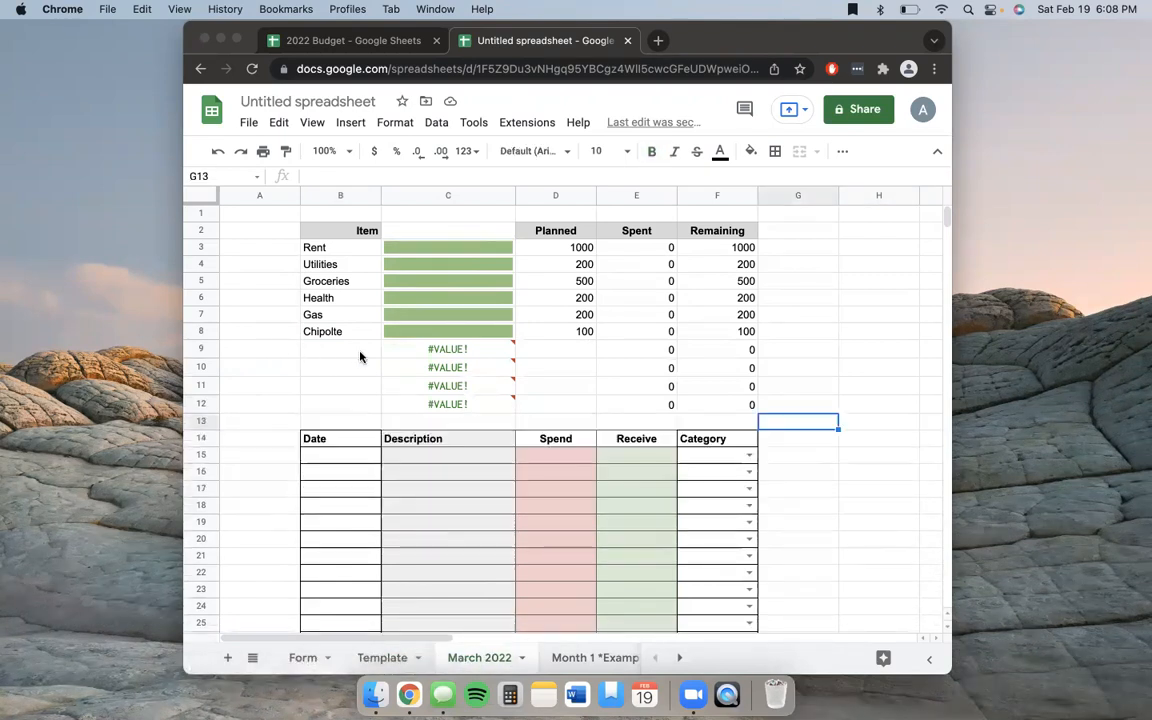
drag(201, 348, 204, 403)
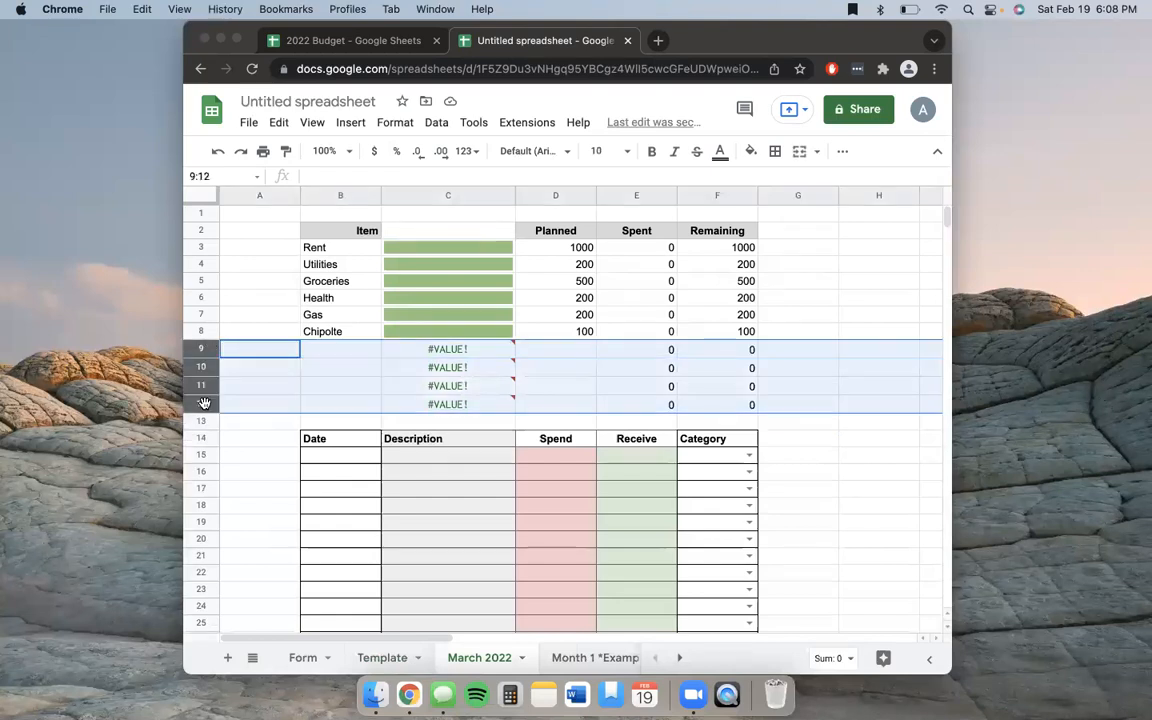
right_click(186, 358)
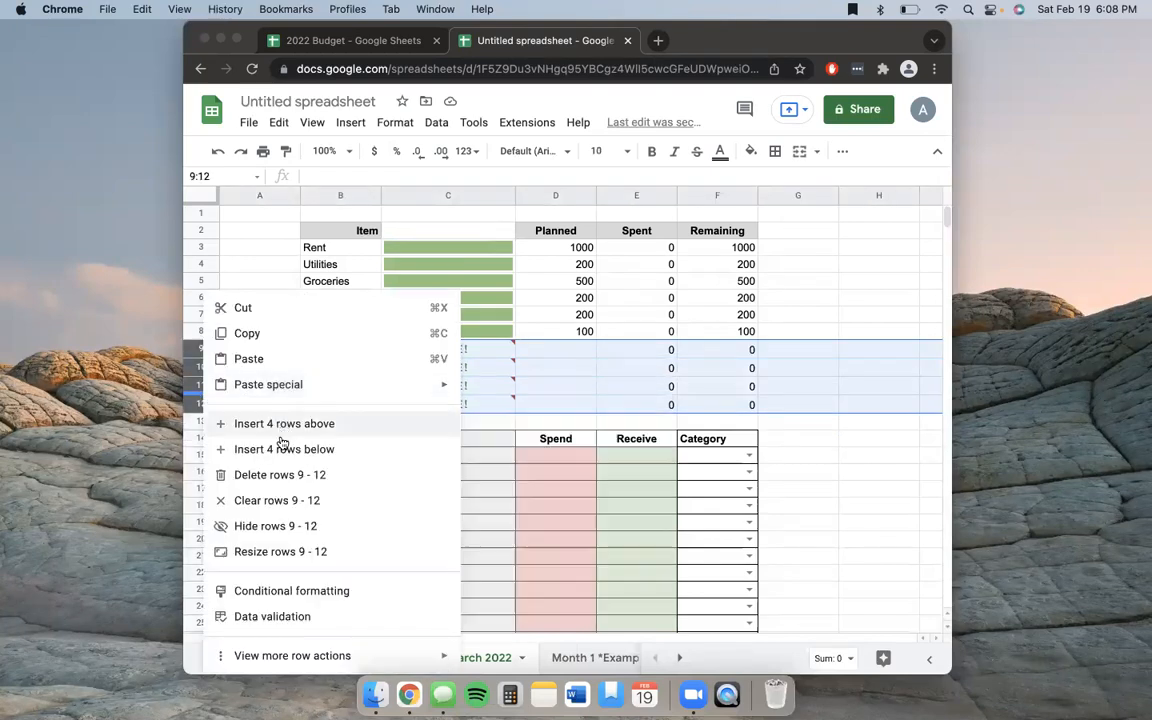
click(240, 475)
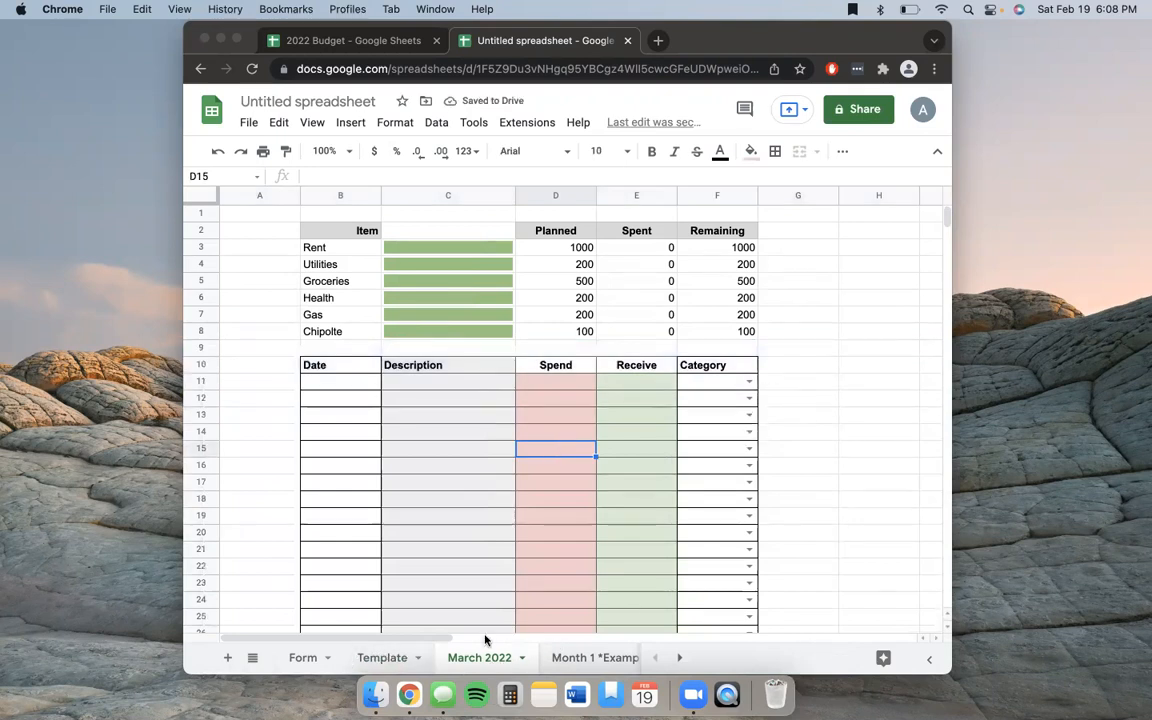
Hide the Template sheet and the Form sheet.
click(419, 658)
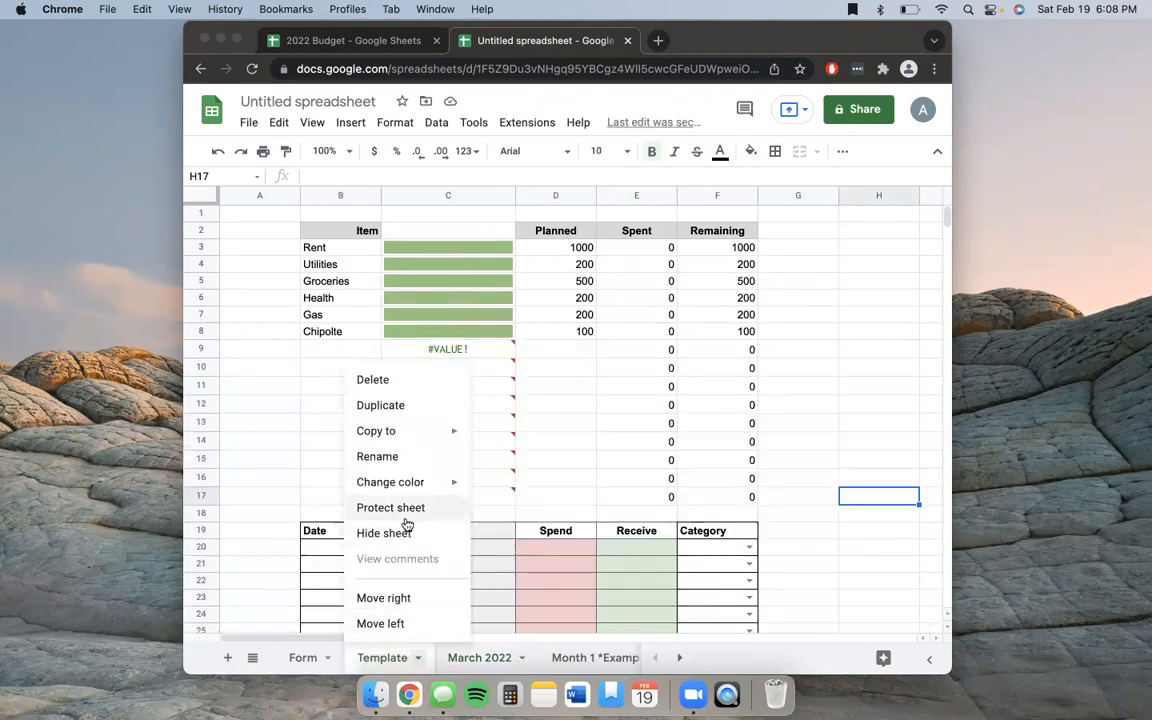
click(383, 533)
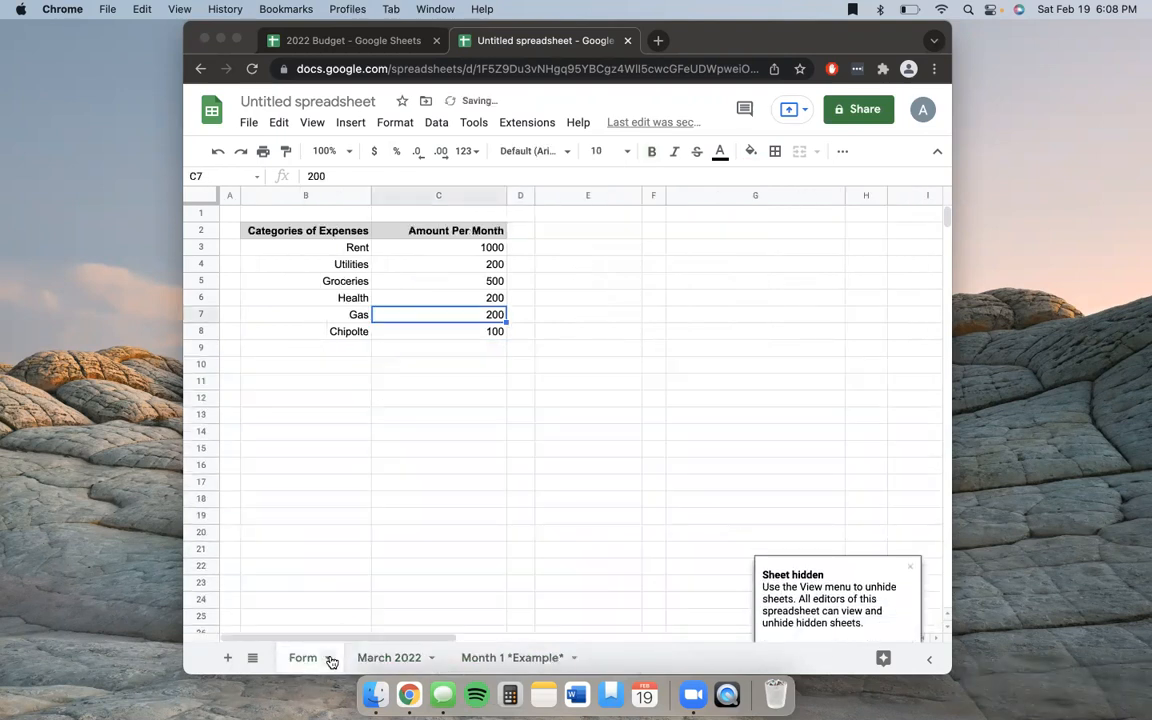
click(303, 658)
click(350, 531)
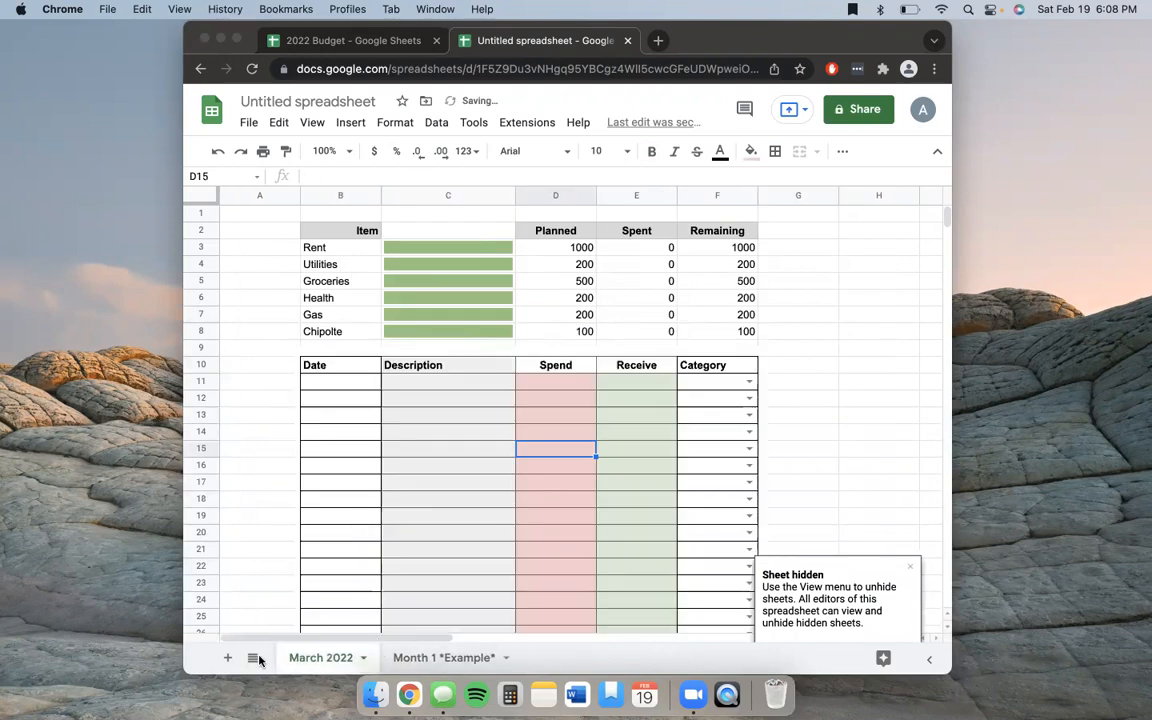
Bring the hidden Form sheet back into view and hide it again.
click(253, 658)
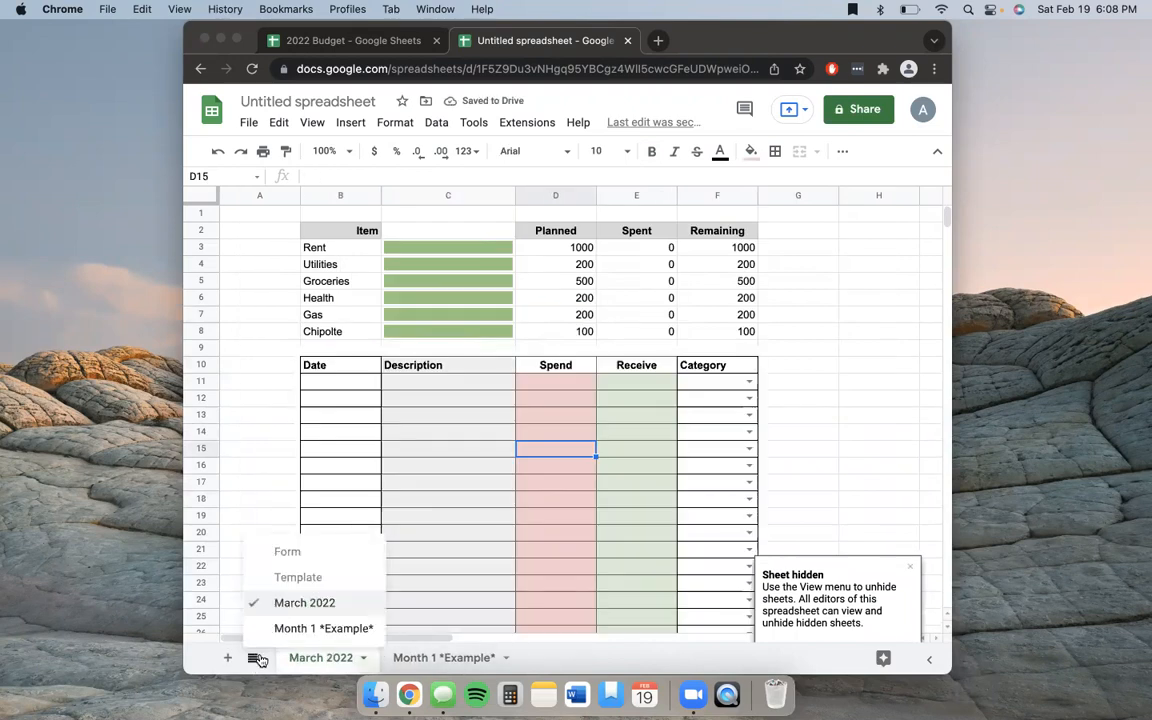
click(317, 568)
click(323, 659)
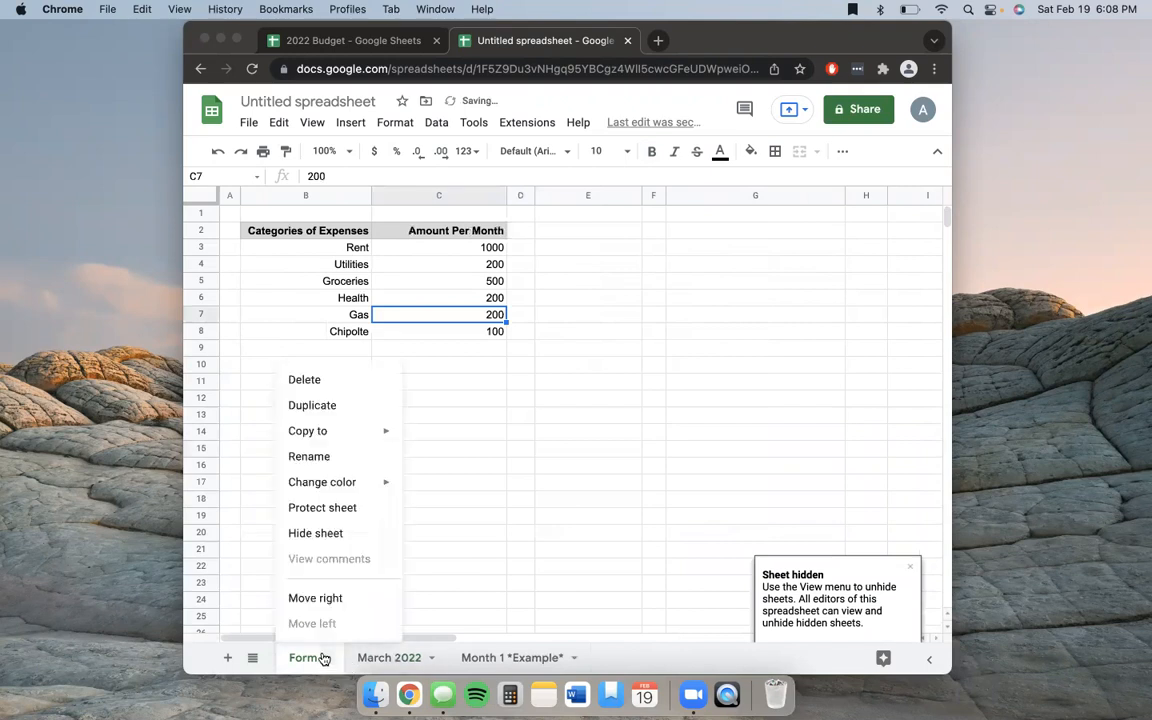
click(329, 534)
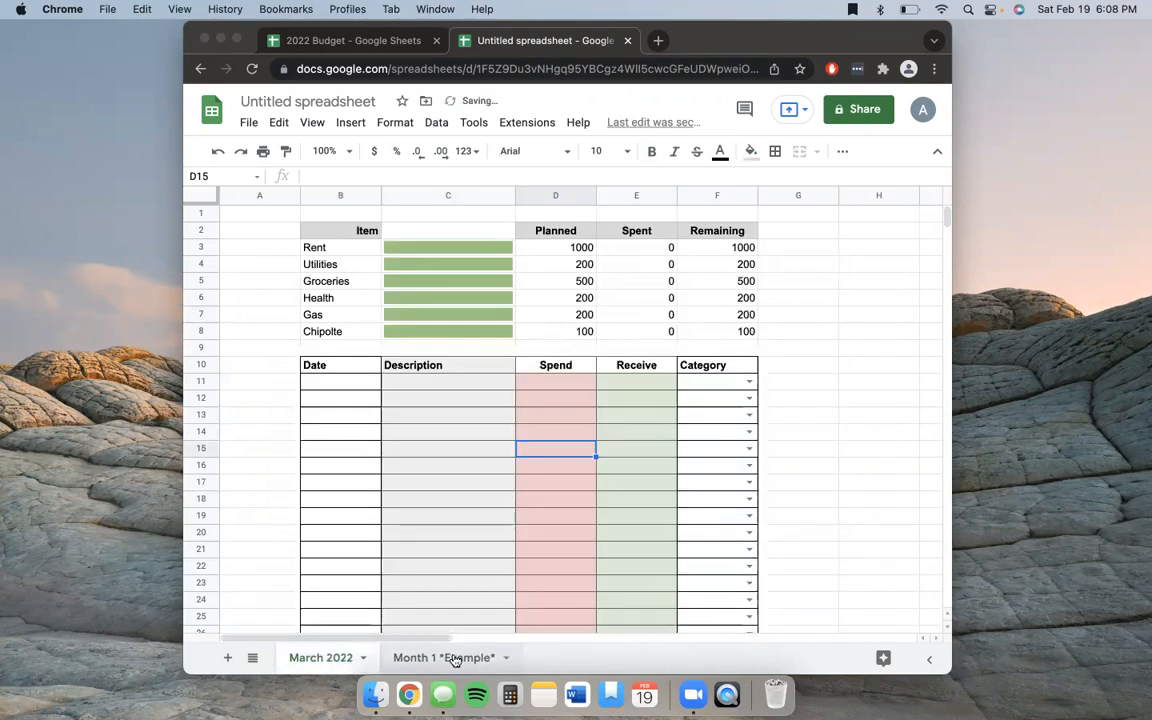
Unhide the Template sheet and duplicate it.
click(258, 659)
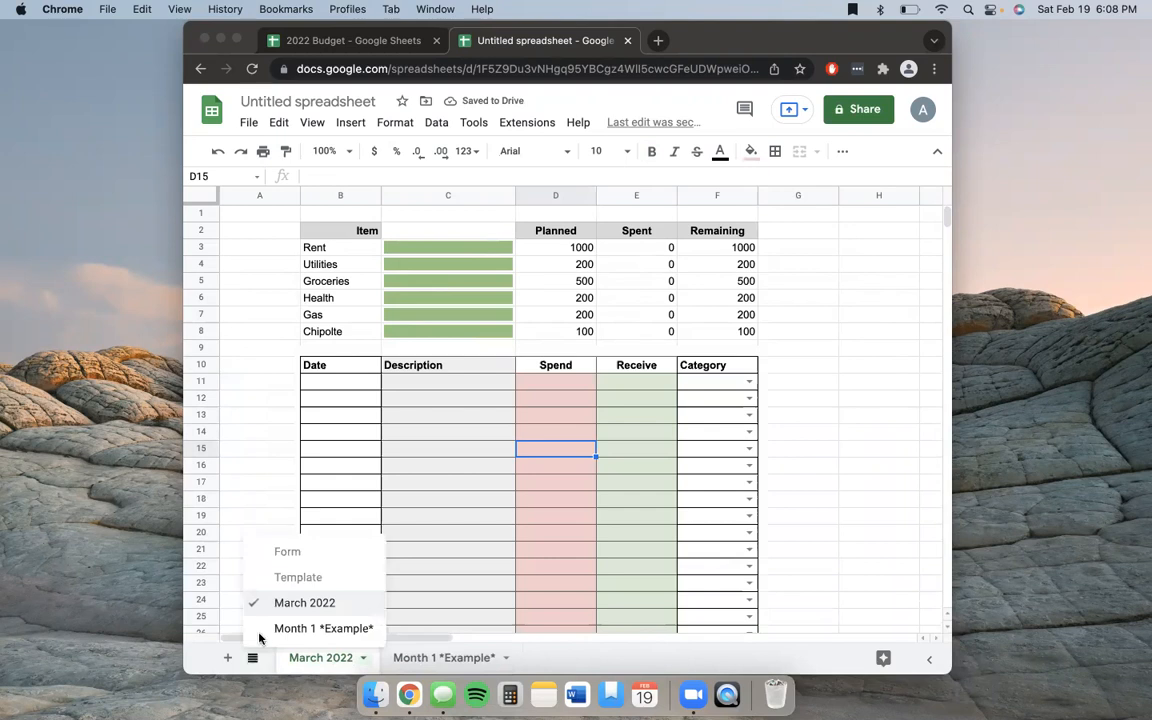
click(290, 574)
click(349, 660)
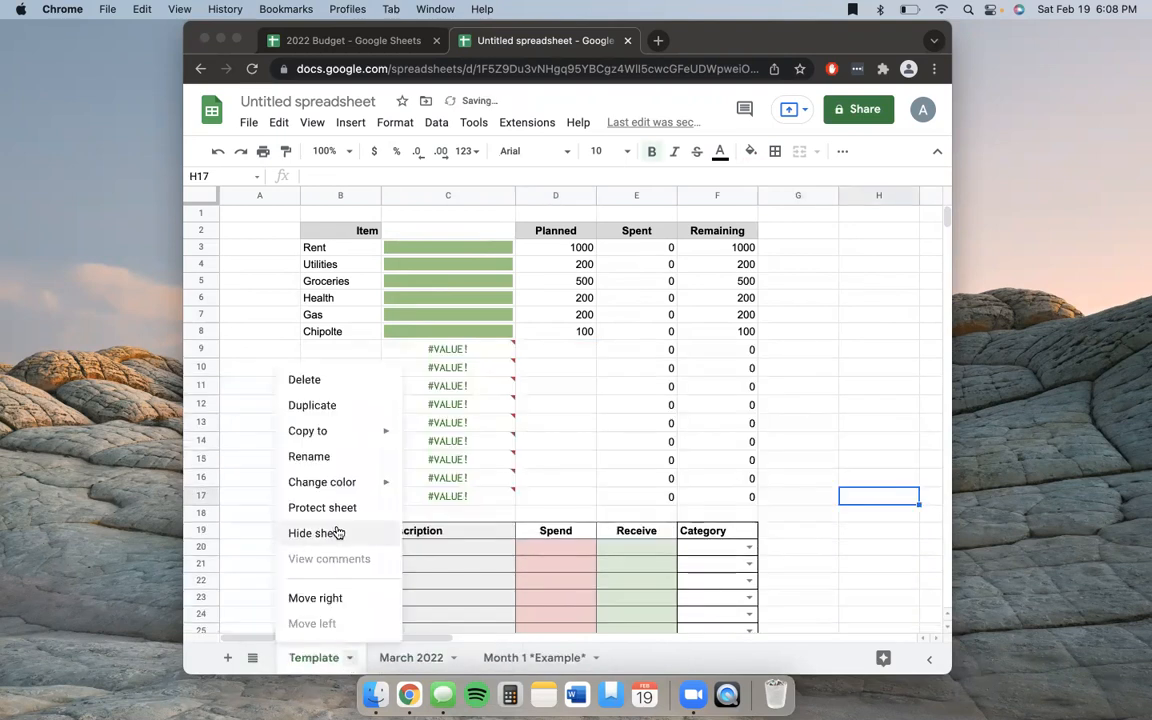
click(357, 460)
key(Return)
click(349, 660)
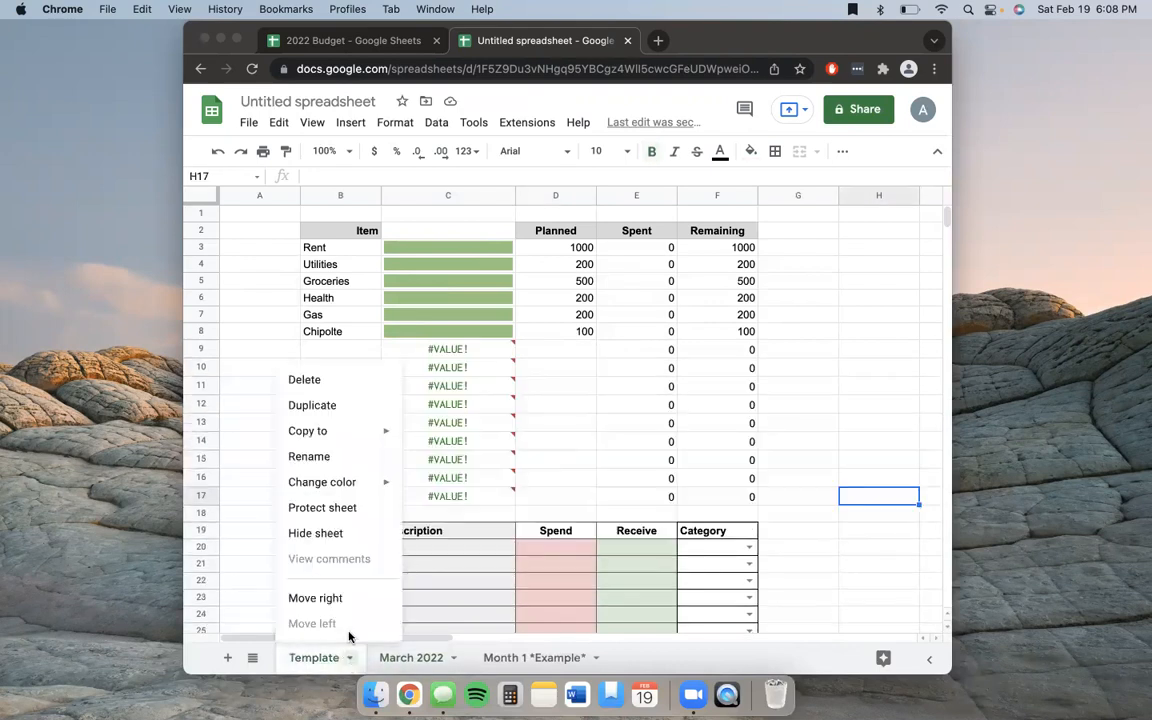
click(360, 410)
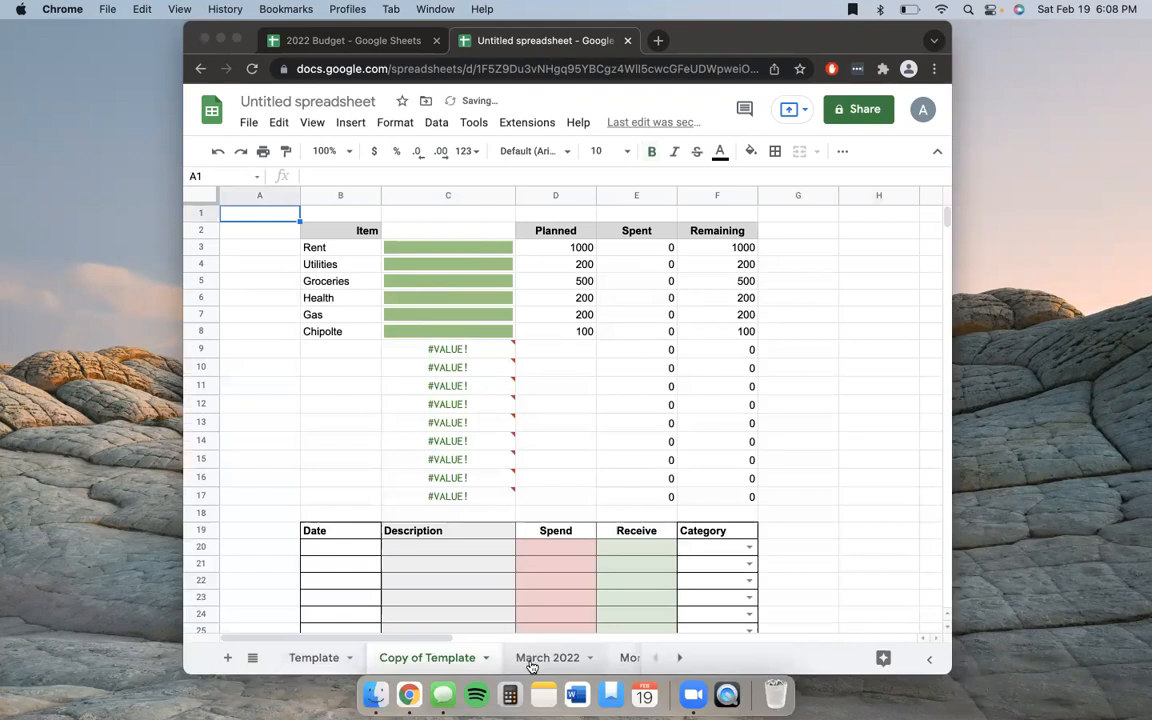
Rename the duplicated template sheet as April 22.
click(487, 660)
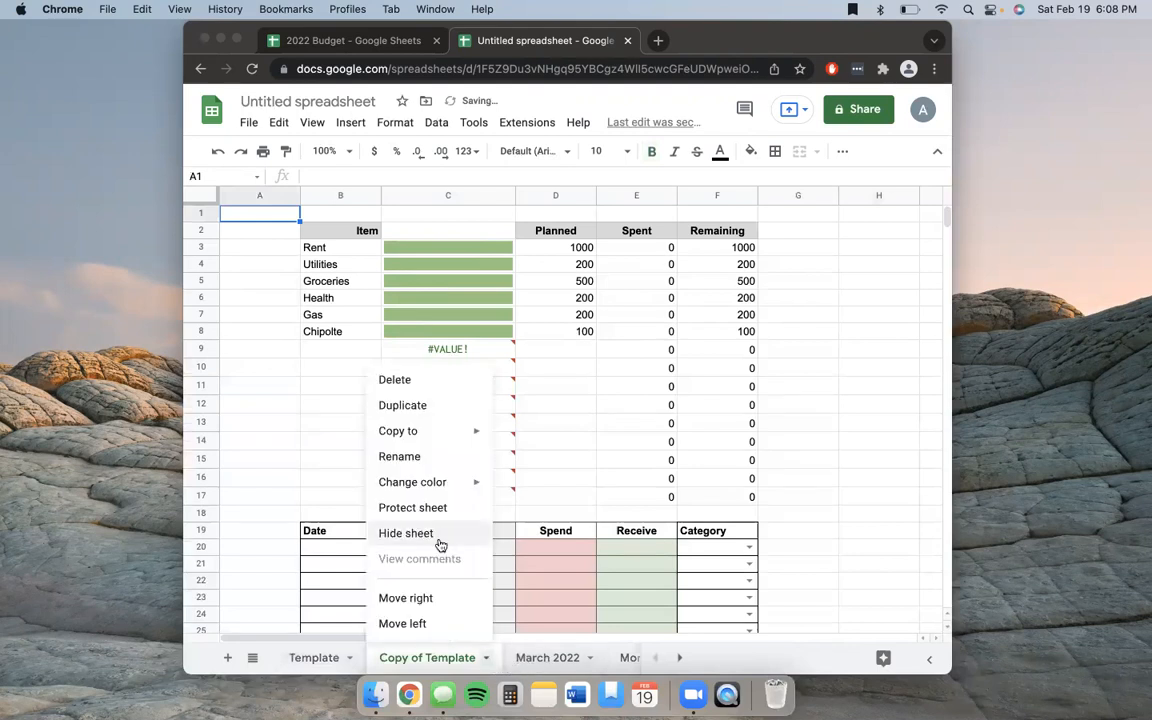
click(461, 456)
text(Apri)
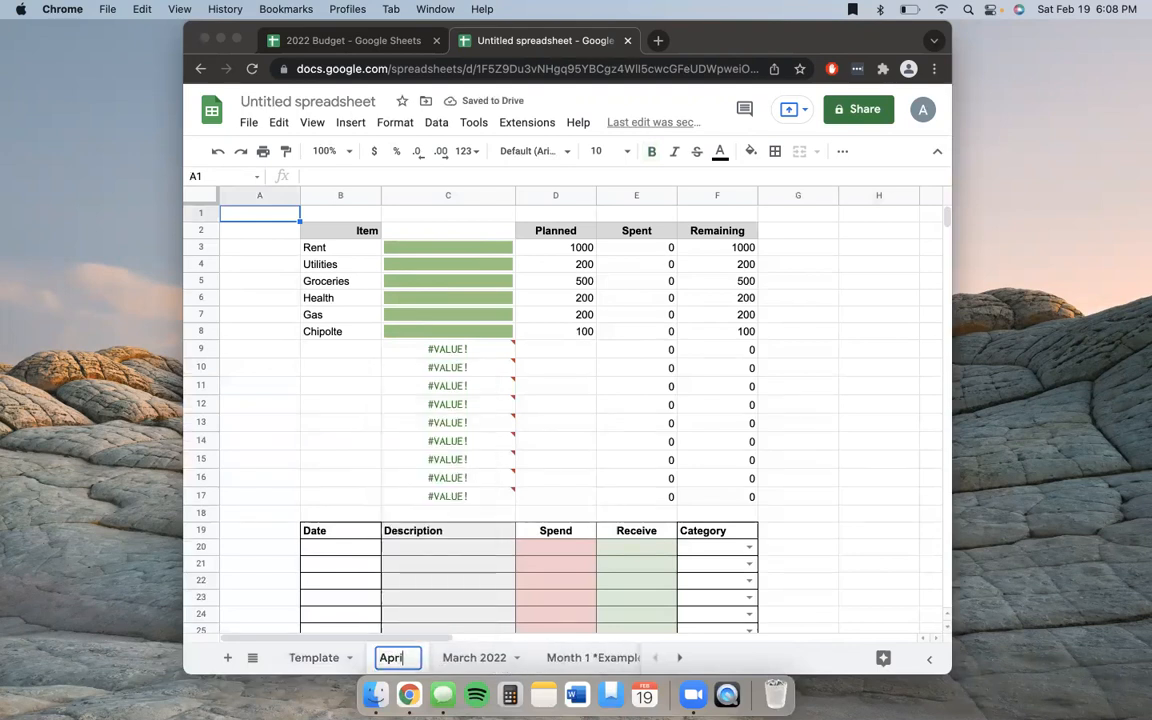
text(l 22)
key(Return)
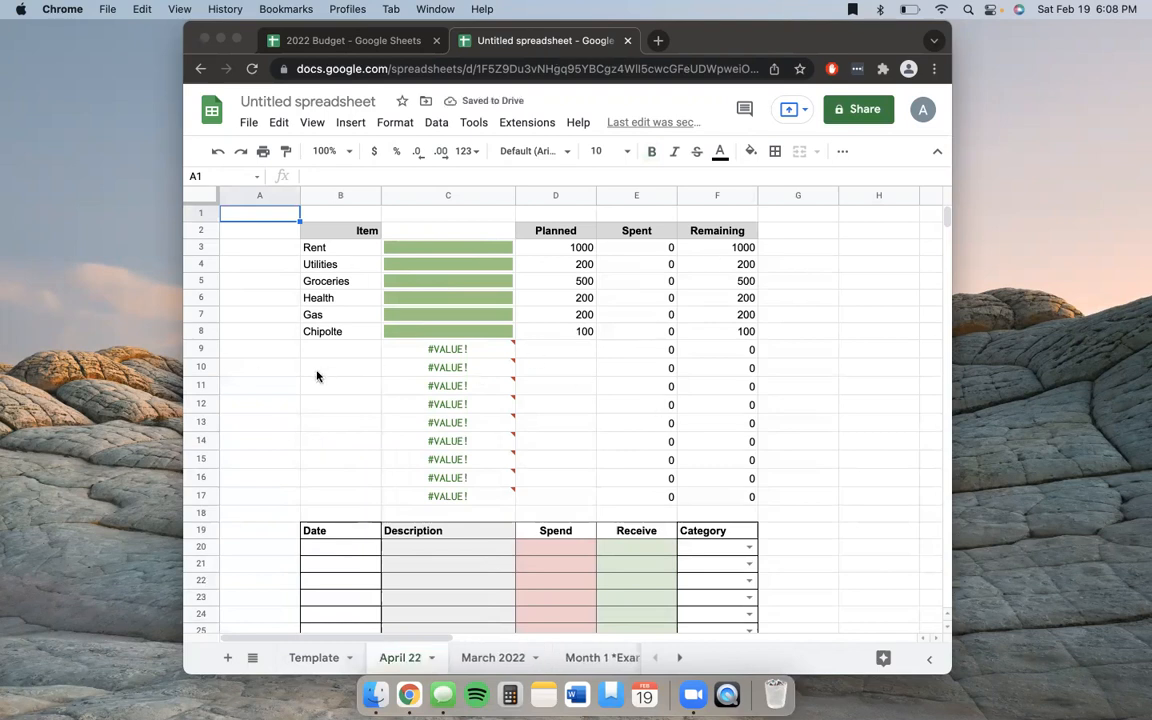
Delete the unused category rows 9 to 17 from the April 22 sheet and check the first transaction row's category options.
click(197, 352)
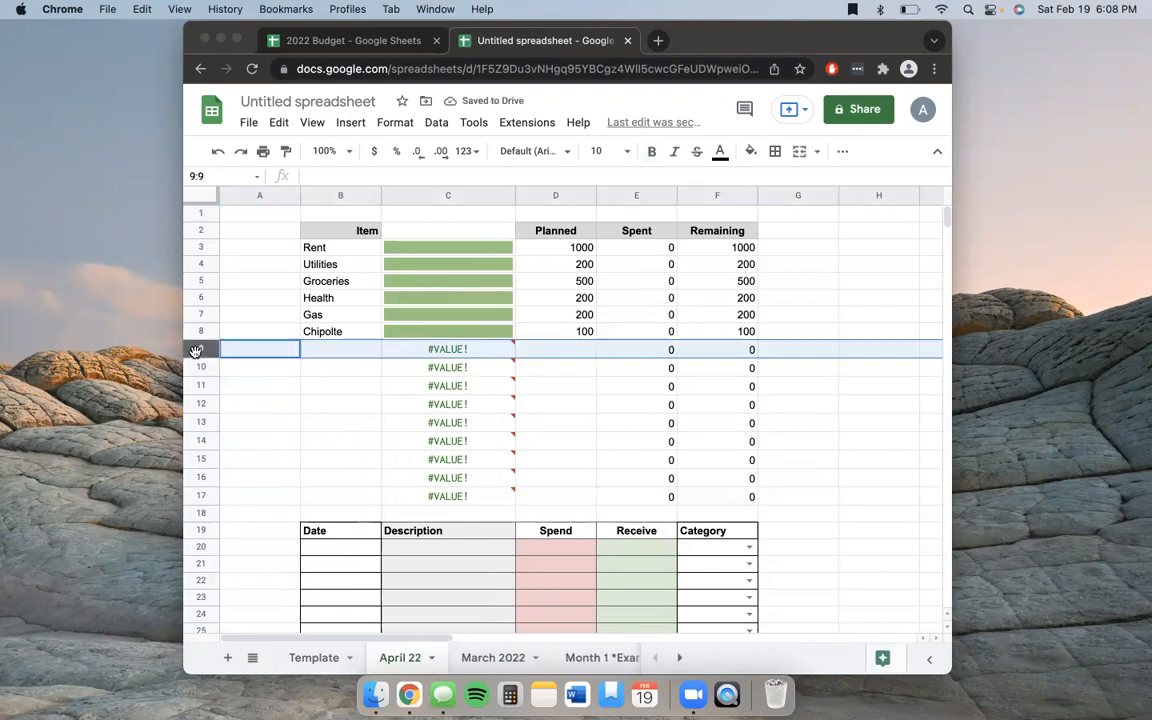
shift+click(201, 498)
right_click(201, 498)
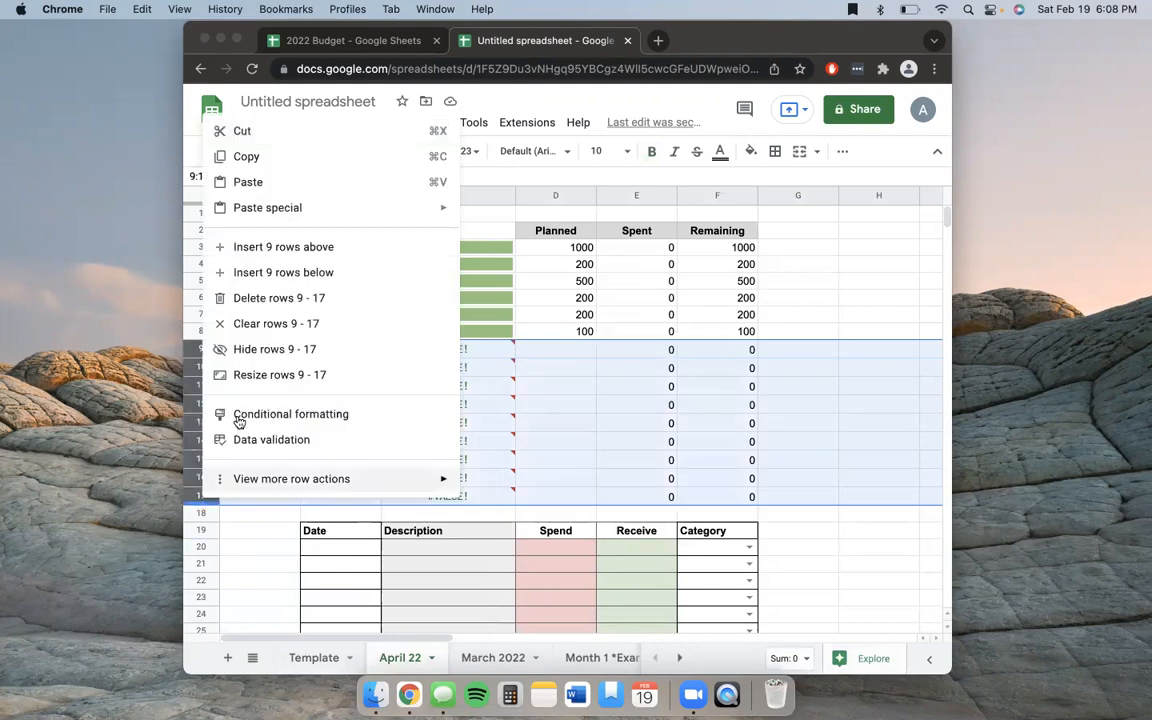
click(290, 297)
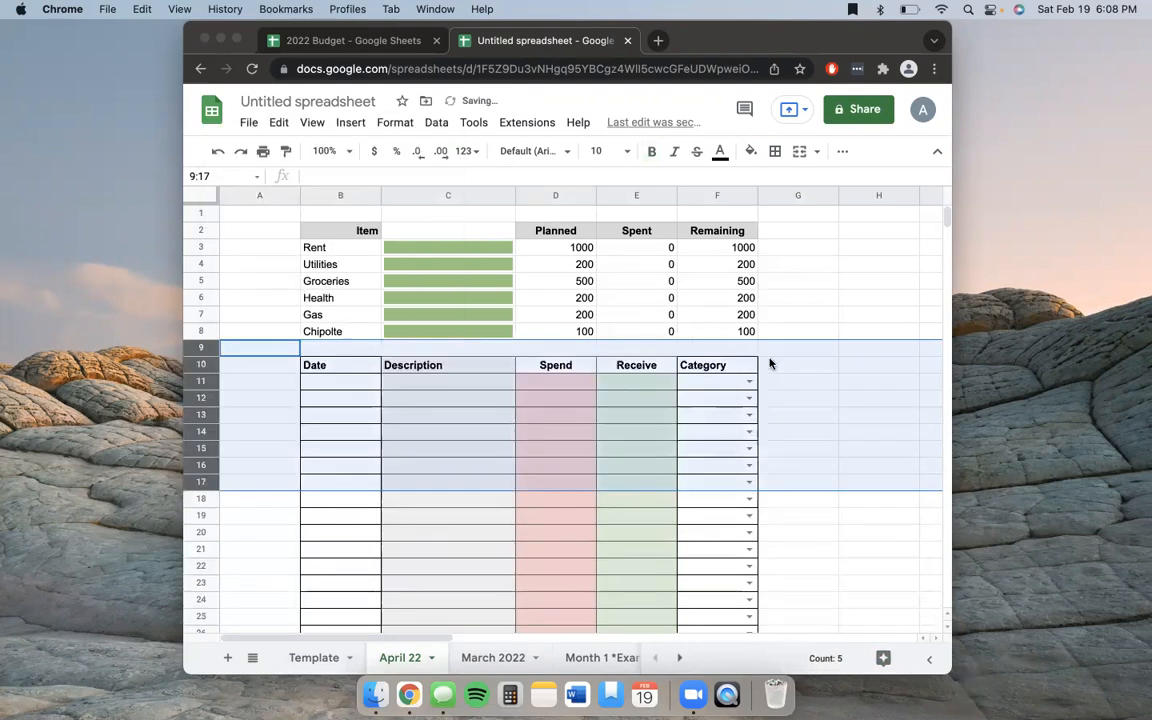
click(747, 381)
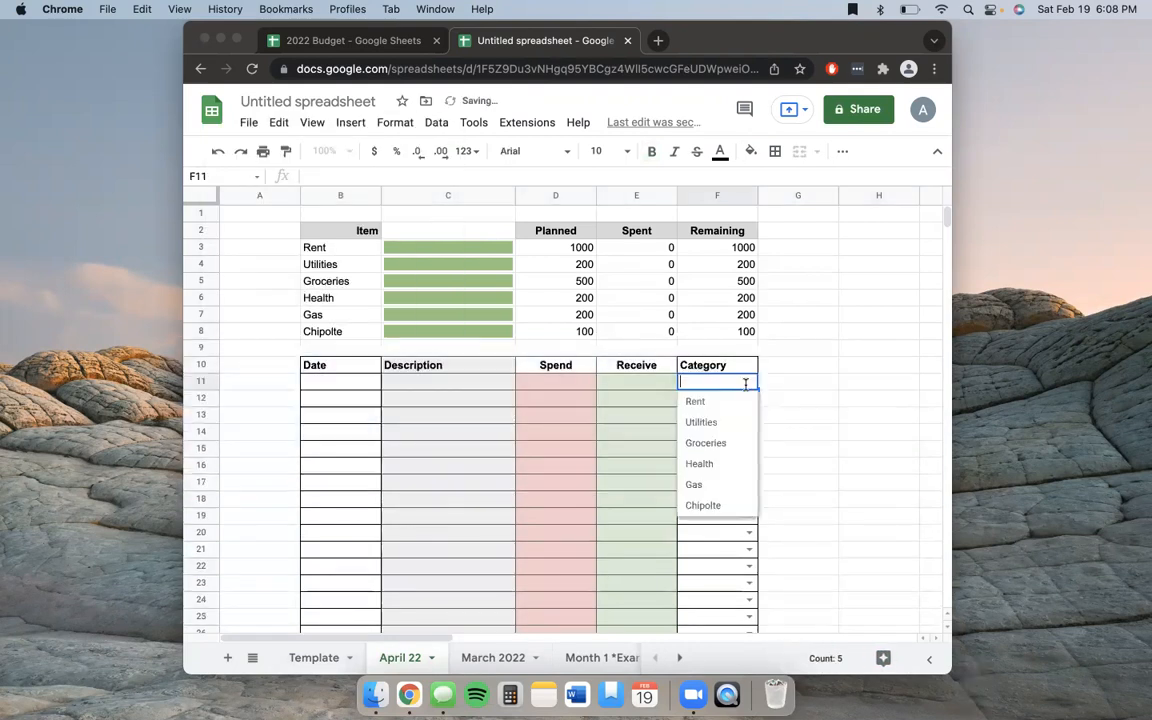
click(826, 452)
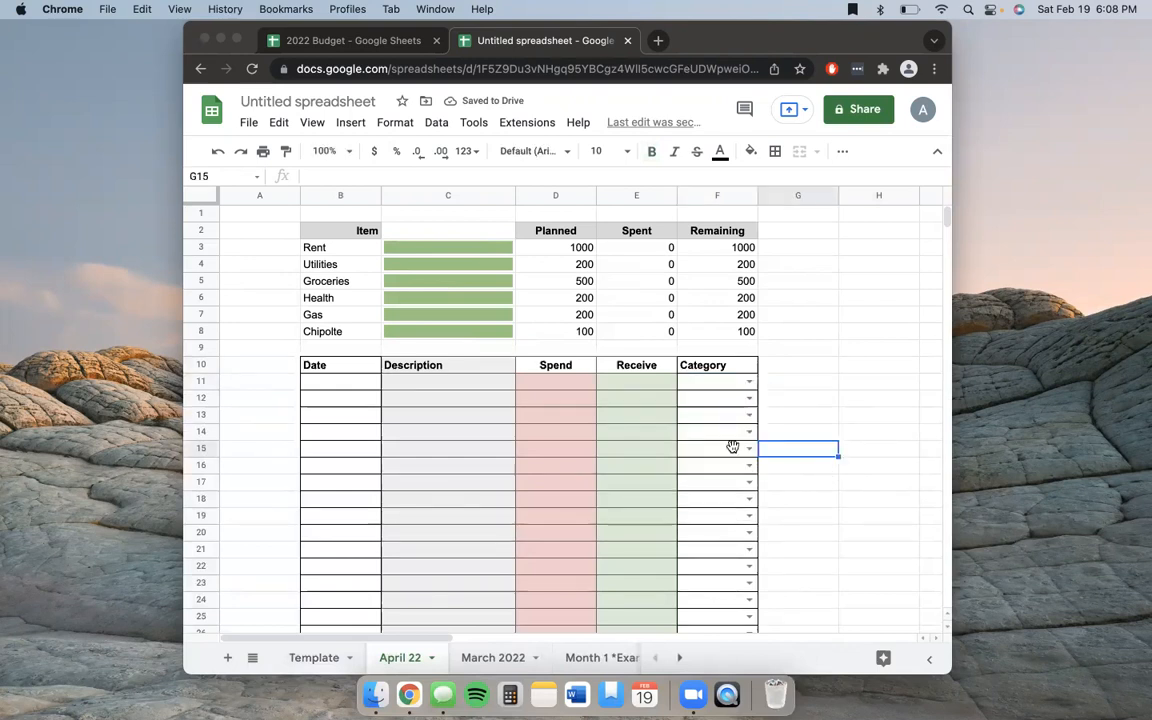